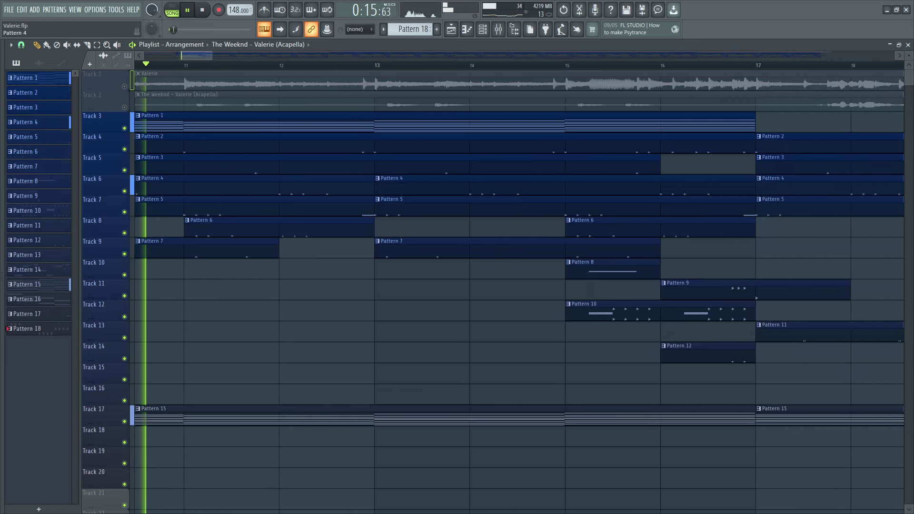
click(898, 10)
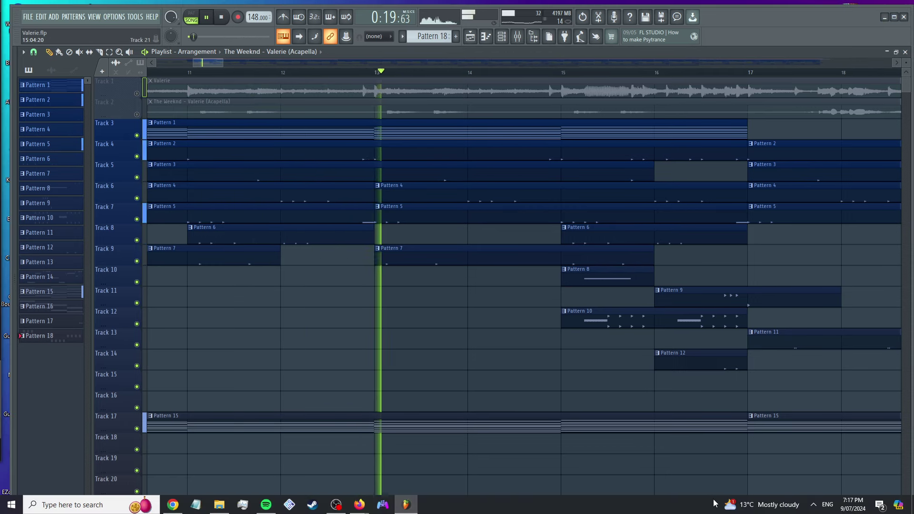
click(813, 505)
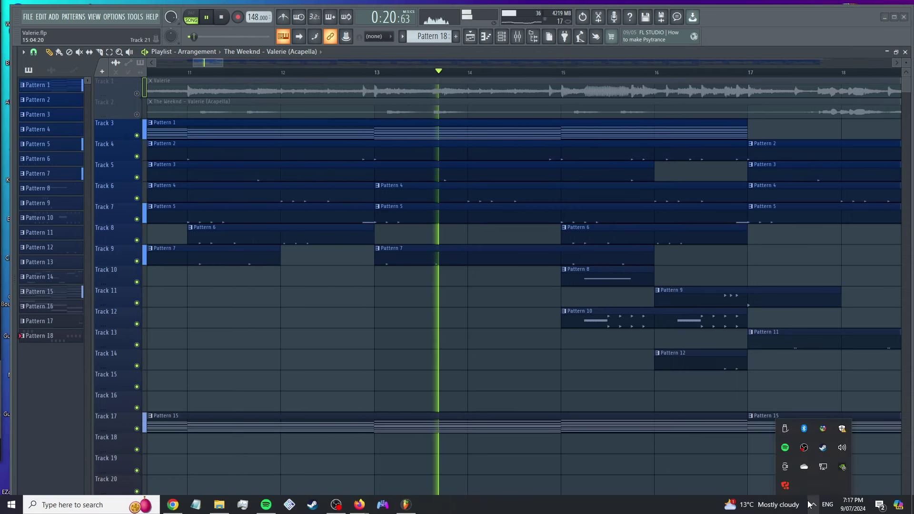
click(842, 448)
right_click(663, 398)
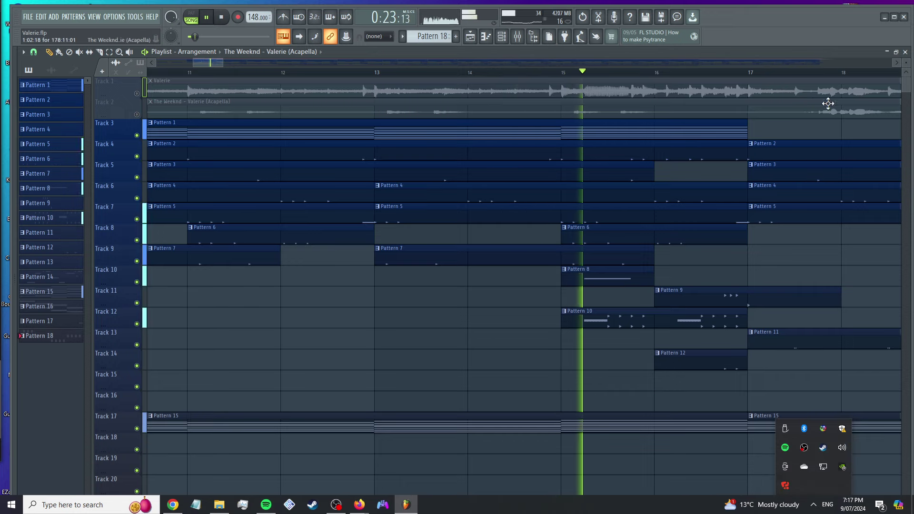
click(895, 17)
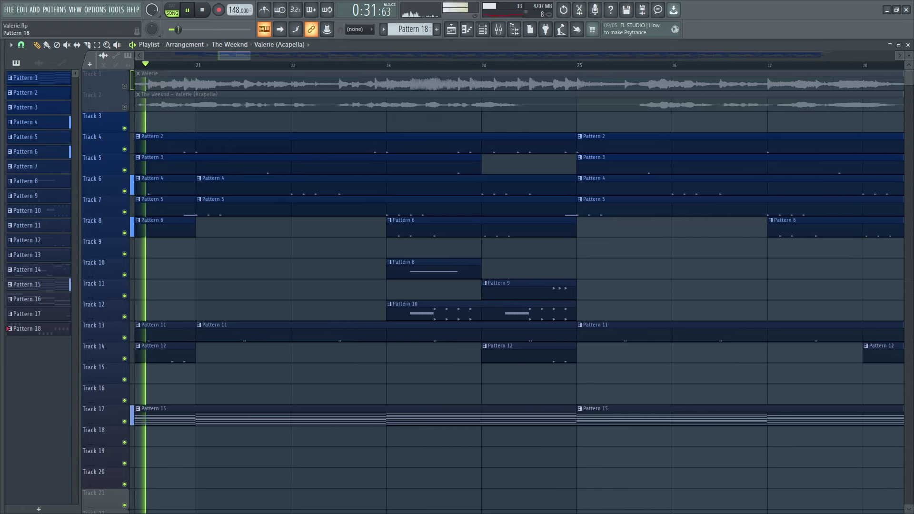
Load Aphex Vintage Exciter Stereo into the first effect slot of the Master mixer track.
key(F9)
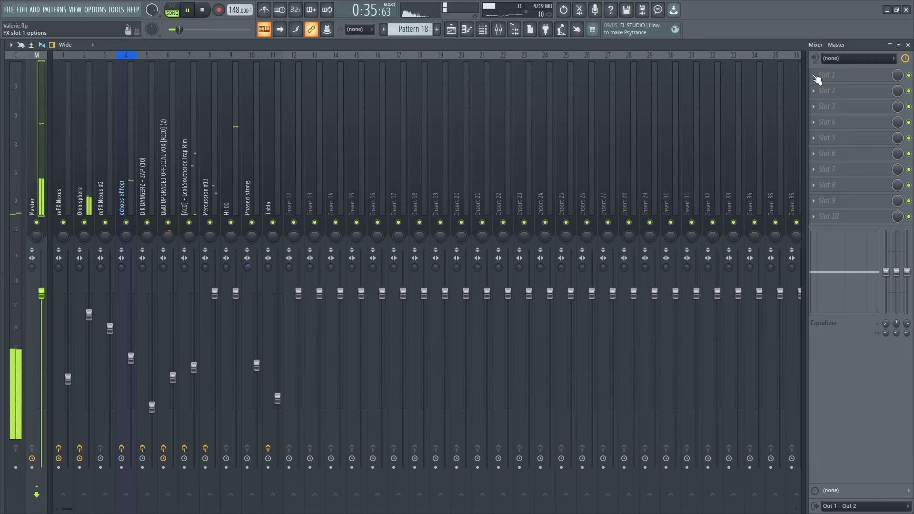
click(818, 76)
click(506, 66)
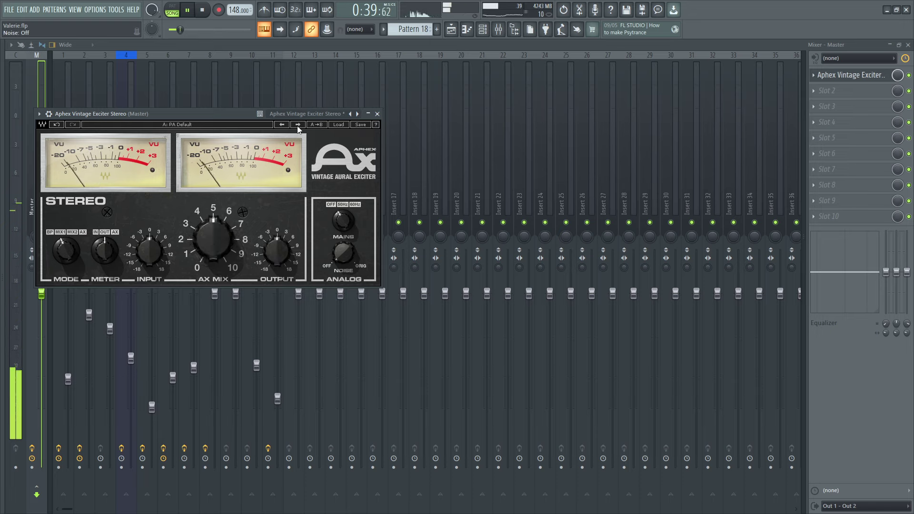
Load the exciter's Dark Mix preset, advance to the Beefy Mix preset, and return to the playlist.
click(338, 125)
mouse_move(368, 200)
click(430, 208)
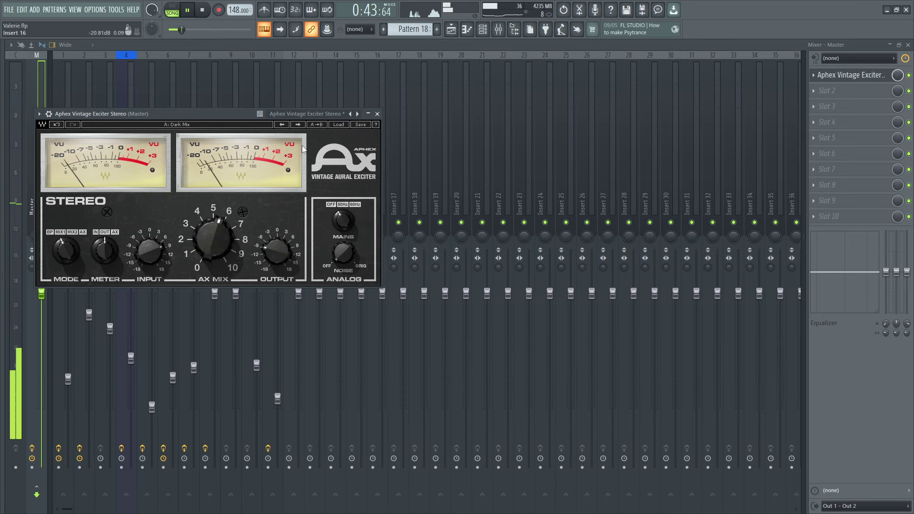
click(300, 125)
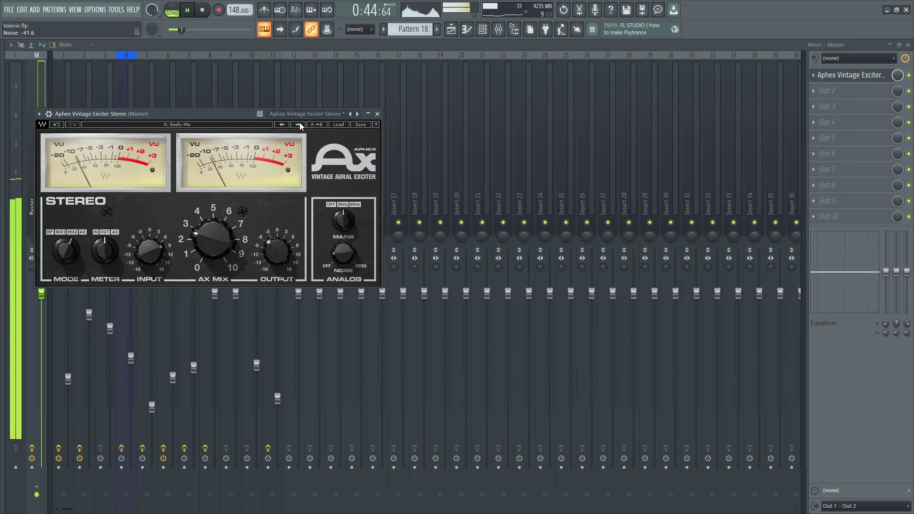
click(452, 30)
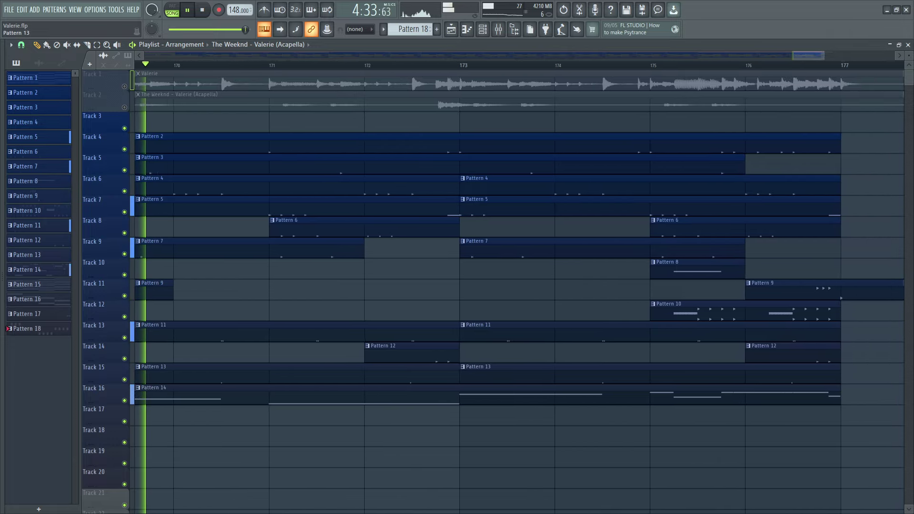
Fit the whole arrangement in the playlist, and show Pattern 1 in the channel rack.
drag(795, 55, 108, 105)
drag(827, 55, 900, 72)
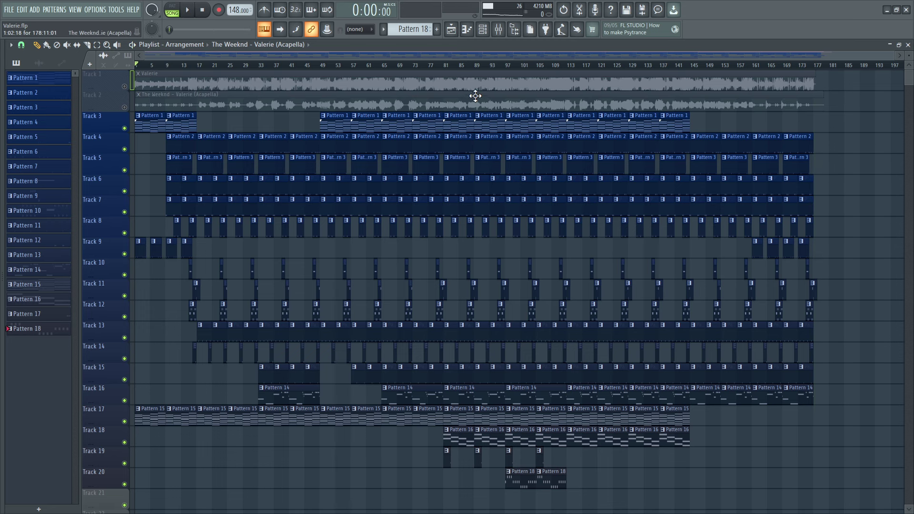
click(489, 30)
double_click(150, 42)
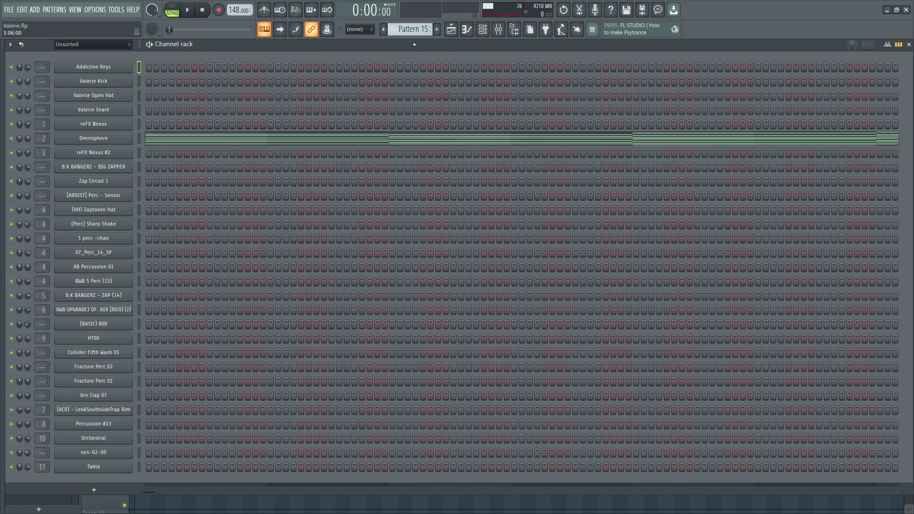
drag(413, 32, 405, 59)
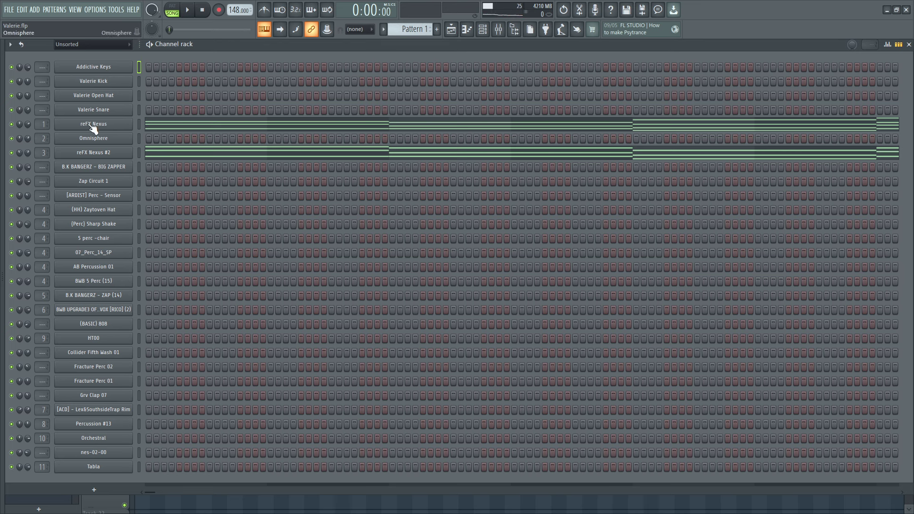
Inspect the presets loaded in the reFX Nexus and reFX Nexus #2 channels of Pattern 1.
click(93, 125)
click(201, 199)
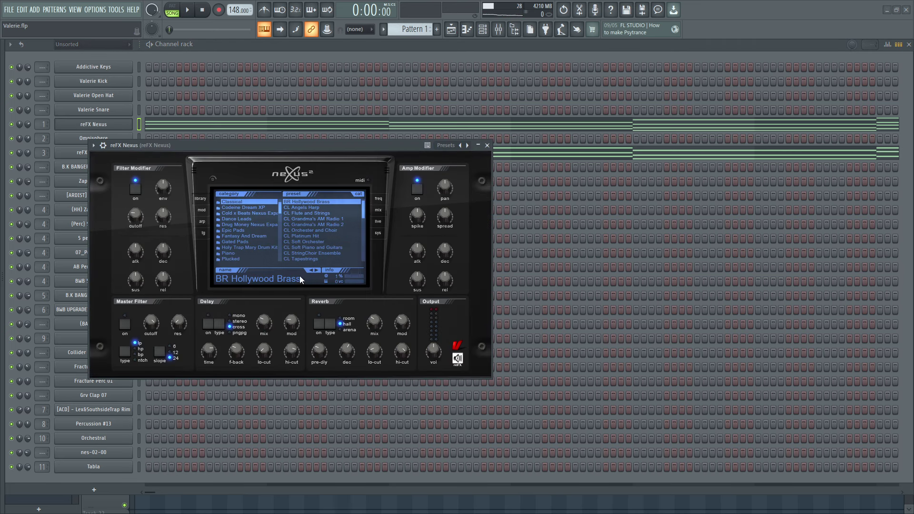
key(Escape)
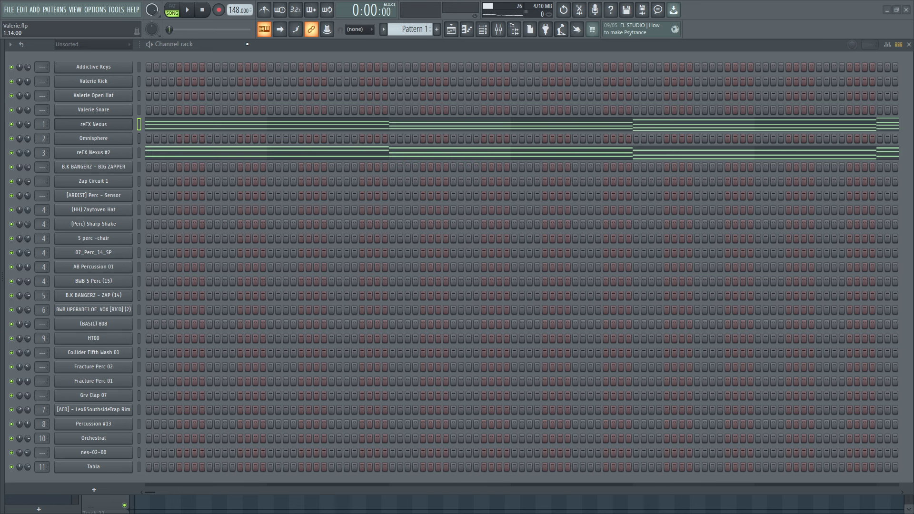
click(107, 158)
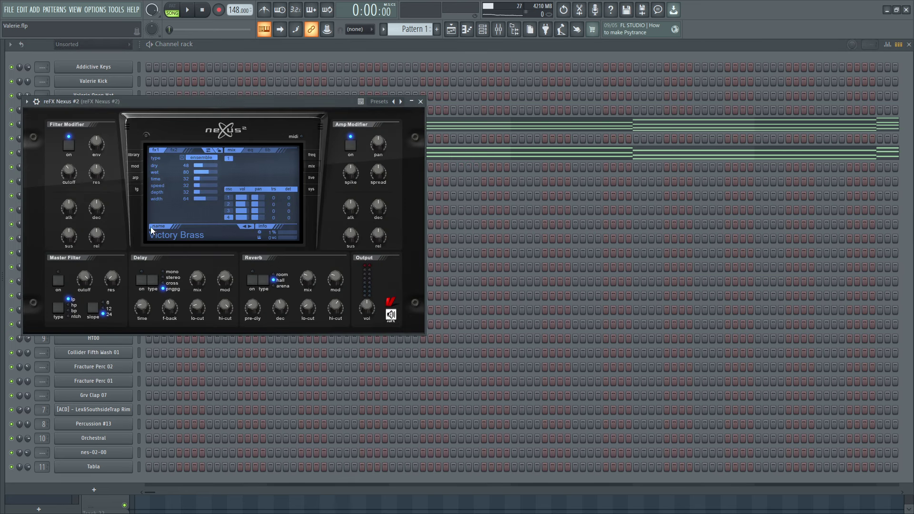
key(Escape)
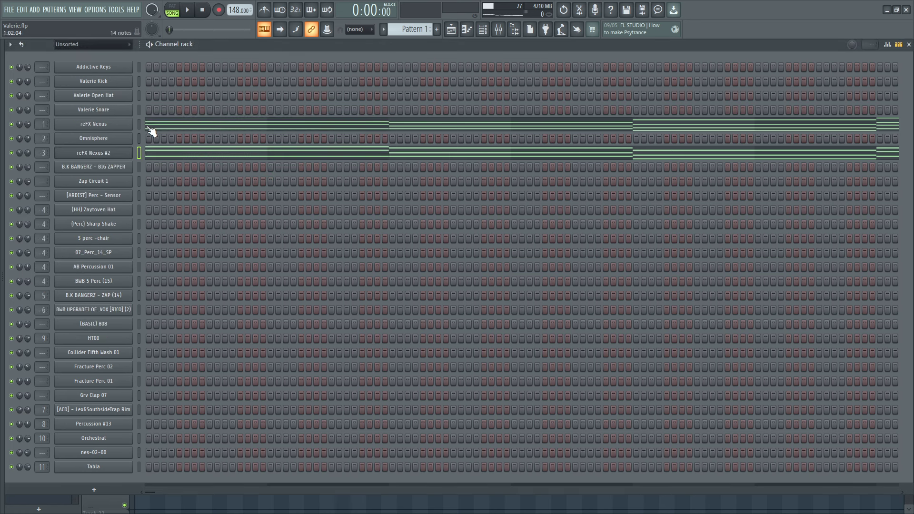
Mute reFX Nexus #2 and play the full reFX Nexus chord progression from the piano roll in pattern mode.
right_click(102, 127)
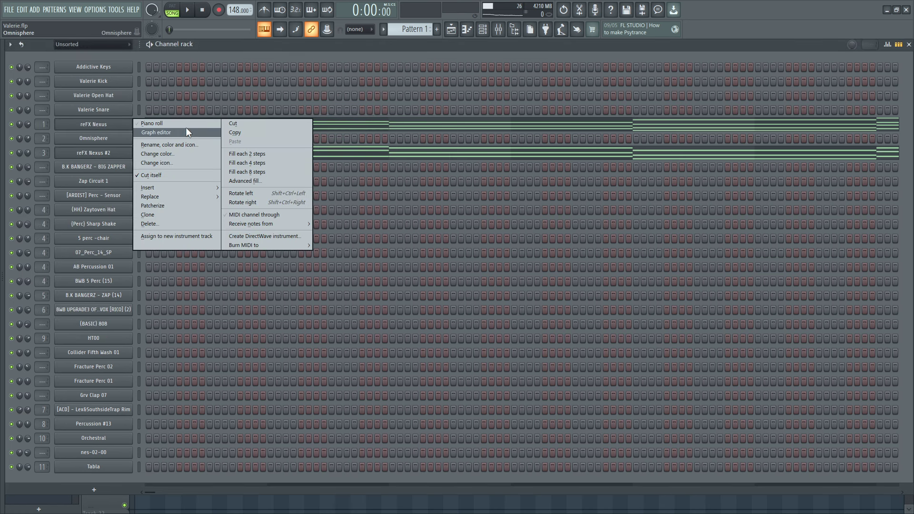
click(13, 125)
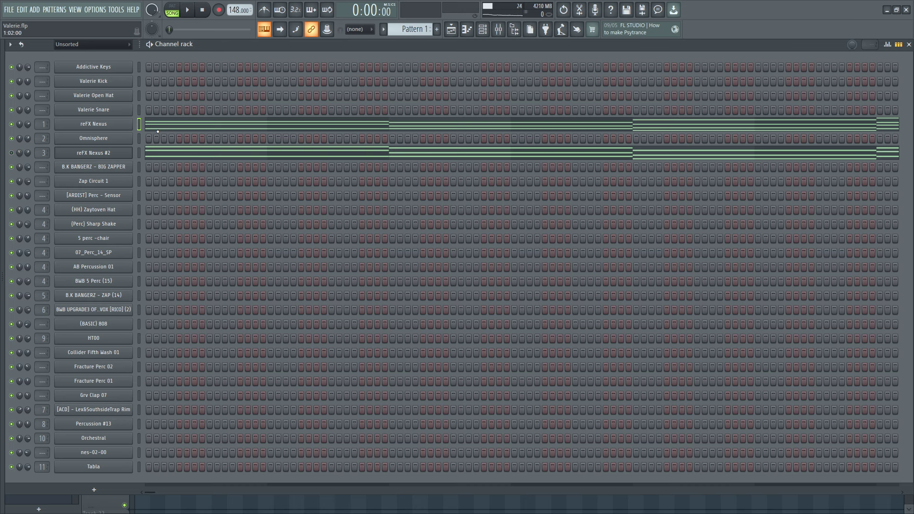
click(168, 126)
key(space)
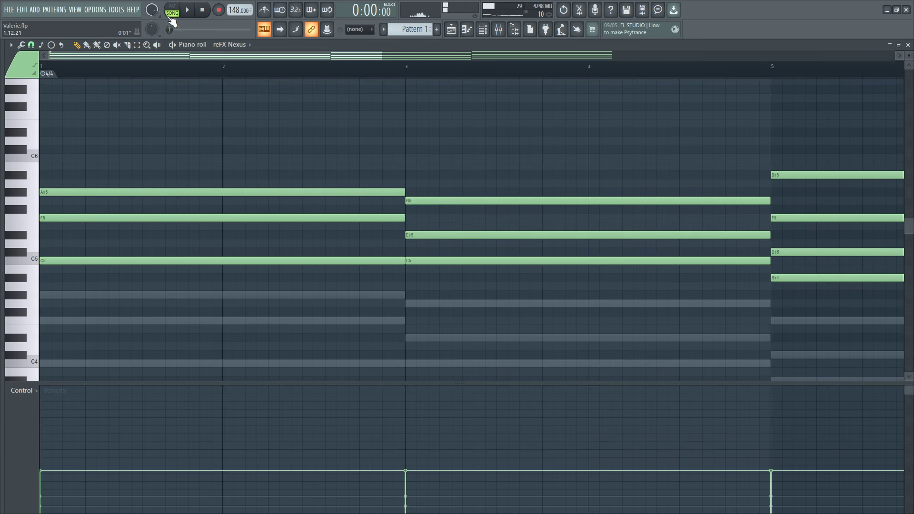
drag(381, 56, 758, 56)
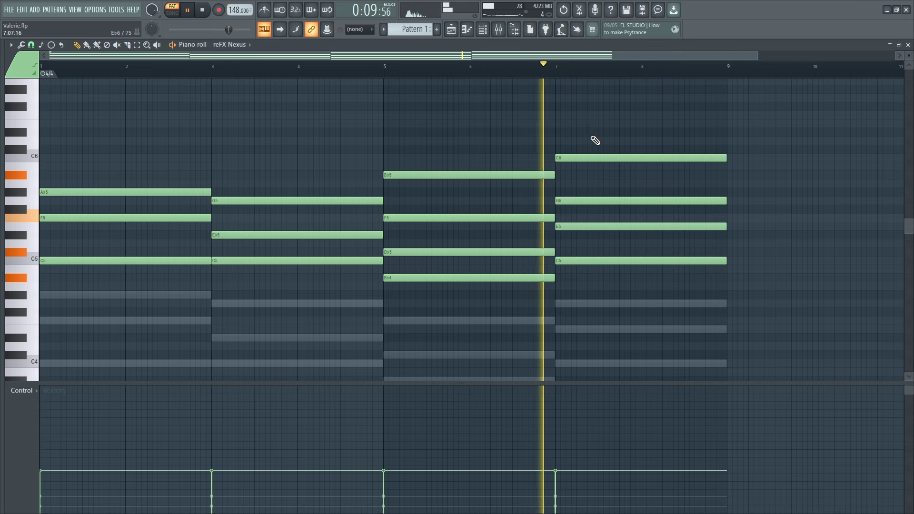
click(484, 30)
key(space)
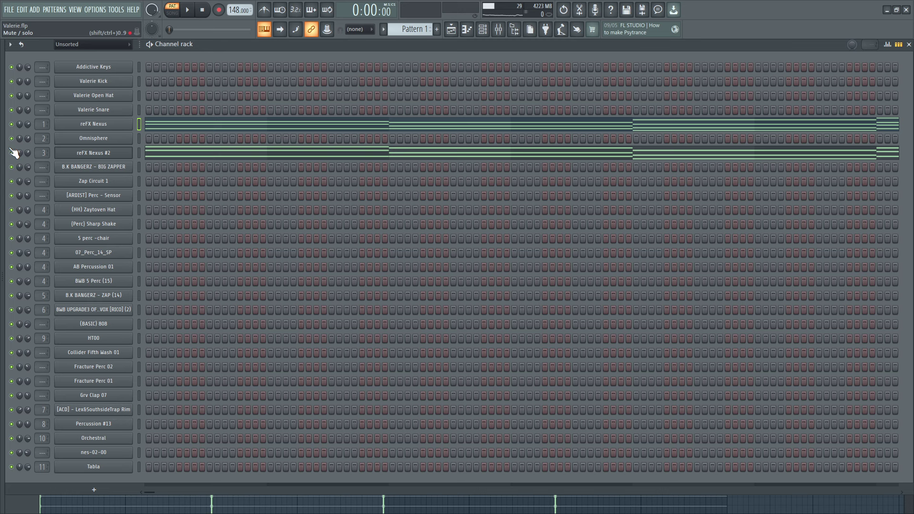
Play Pattern 1 with both Nexus channels active while reviewing the reFX Nexus #2 and reFX Nexus notes in the piano roll.
click(206, 152)
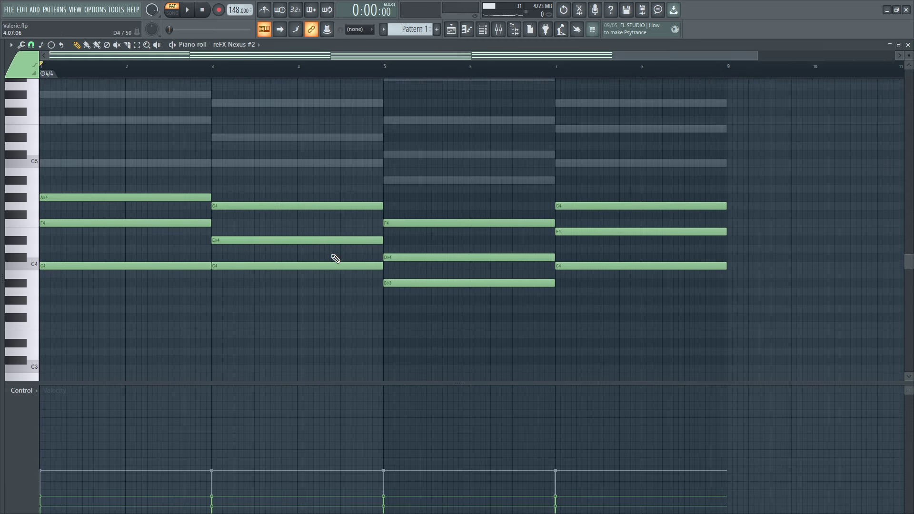
key(space)
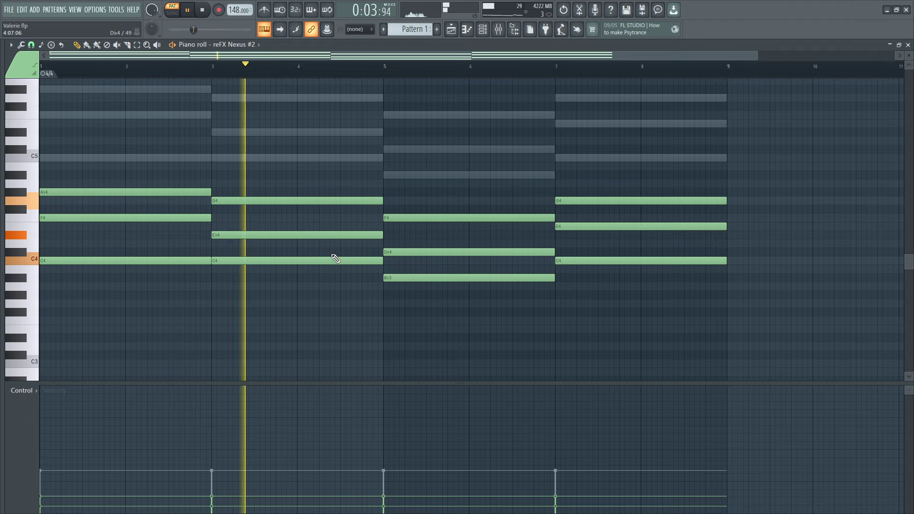
click(484, 33)
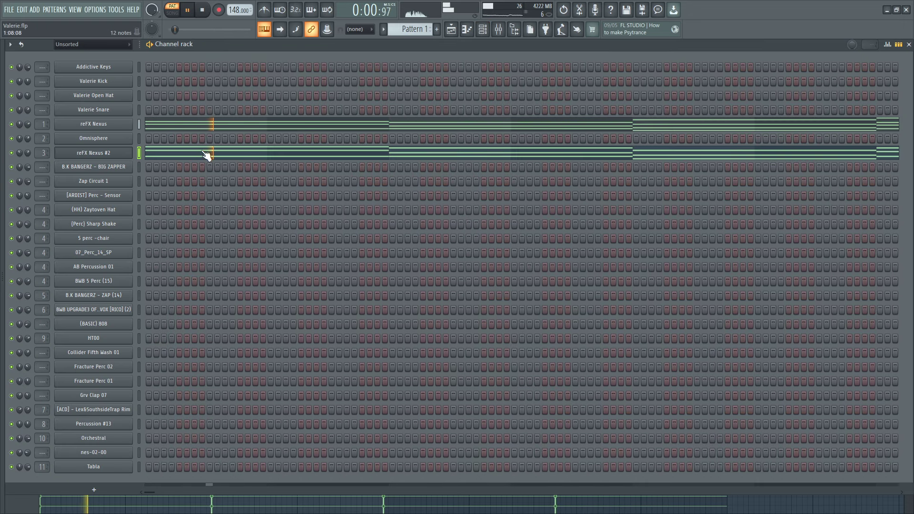
click(208, 129)
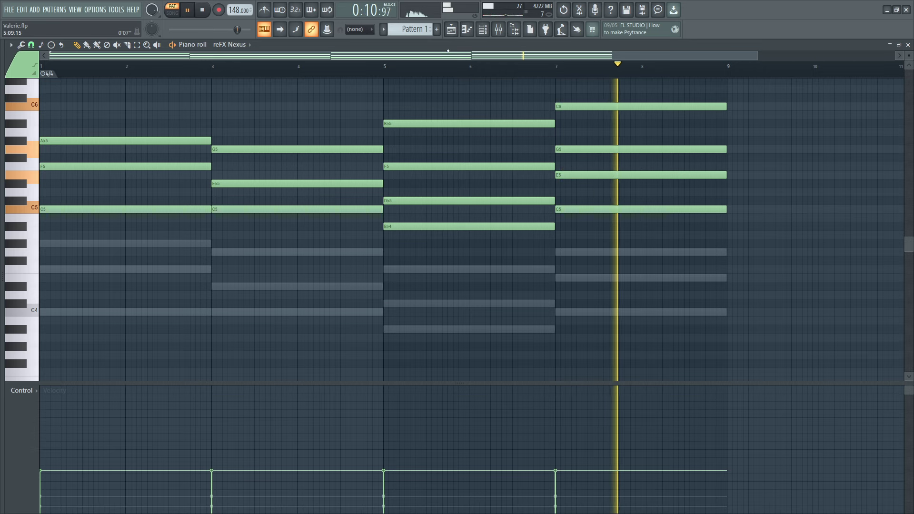
key(space)
click(483, 32)
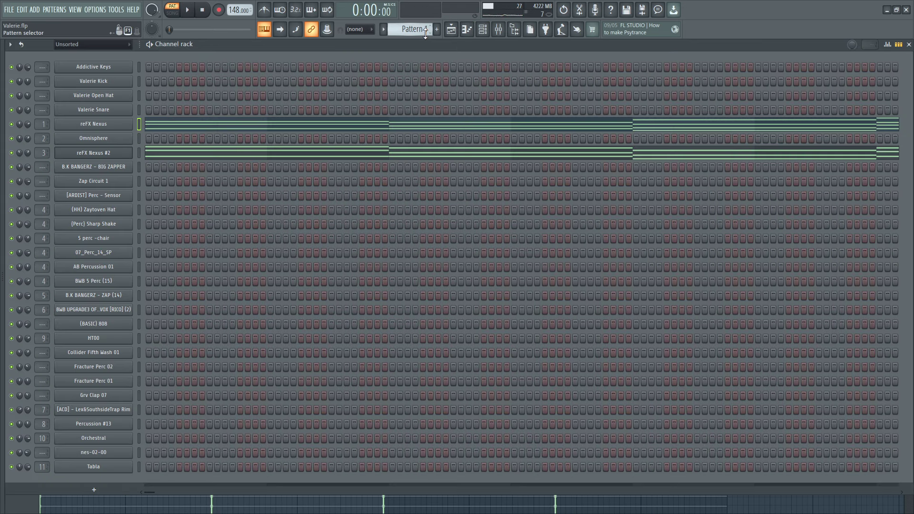
Switch to Pattern 2, inspect the Valerie Kick sample settings, and open the kick's piano roll.
scroll(412, 29, down, 1)
click(114, 82)
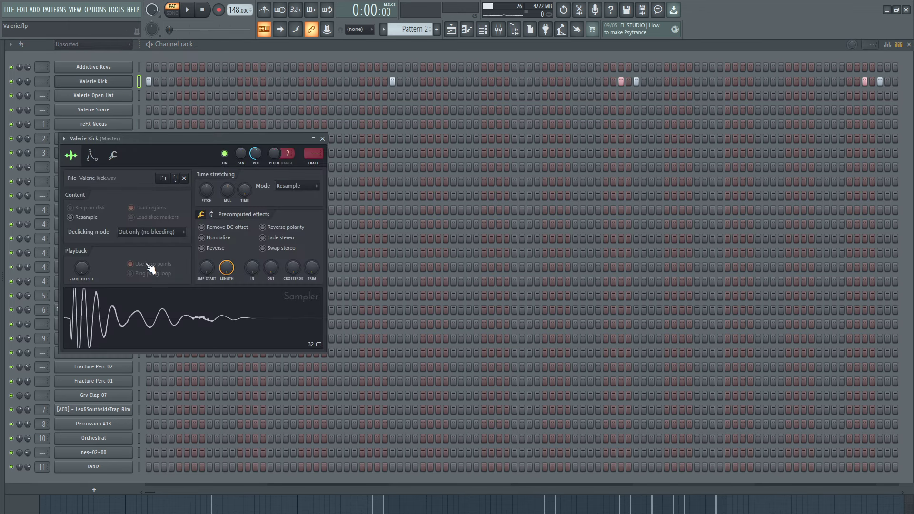
click(128, 83)
right_click(133, 82)
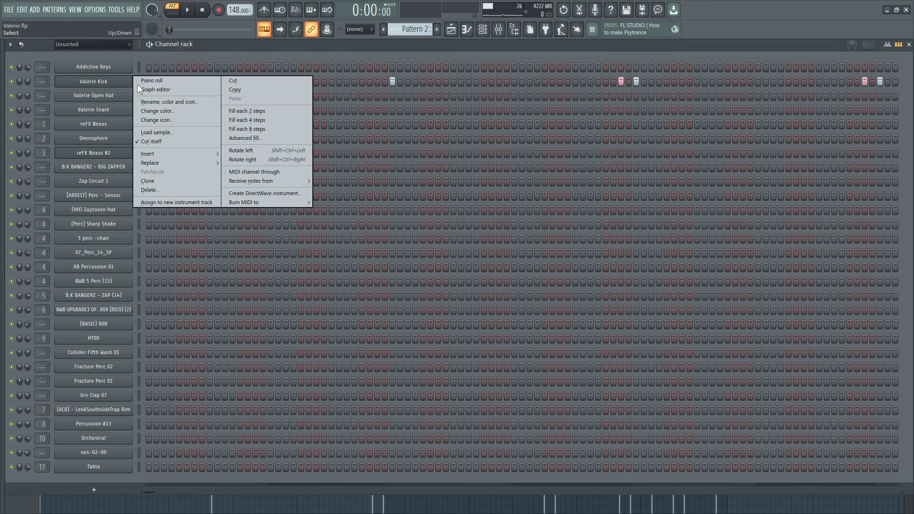
click(153, 80)
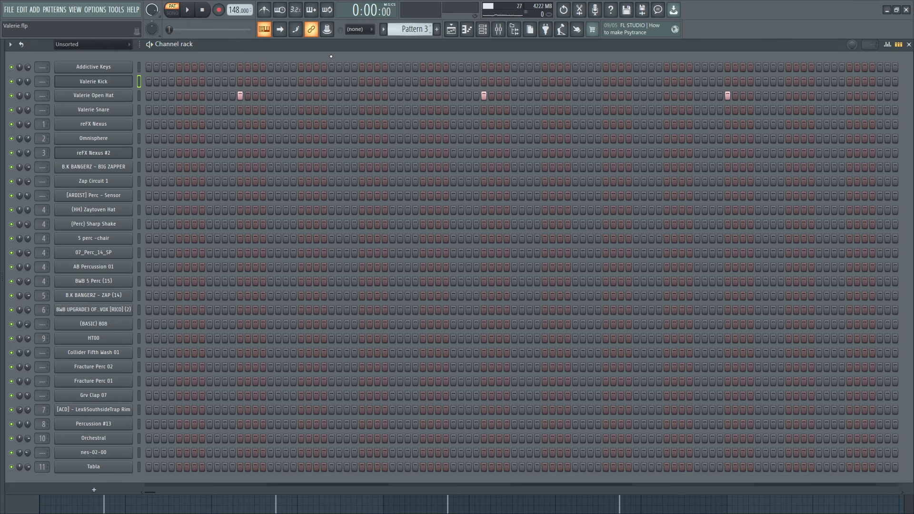
Inspect the Valerie Open Hat sample in Pattern 3 and play its notes in the piano roll.
click(102, 96)
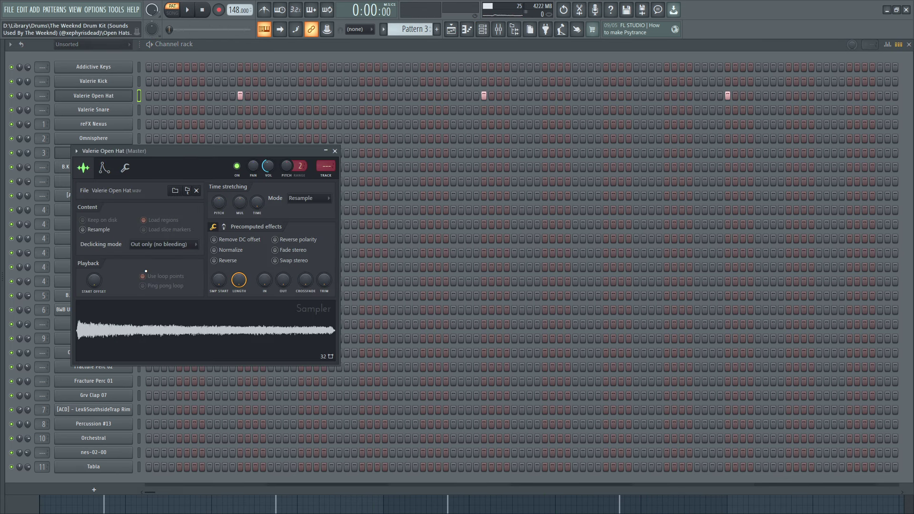
right_click(114, 97)
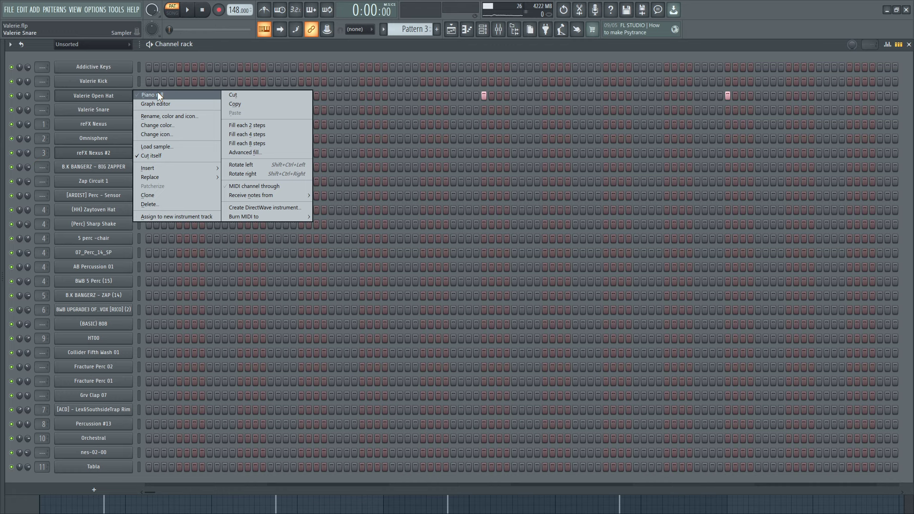
click(157, 91)
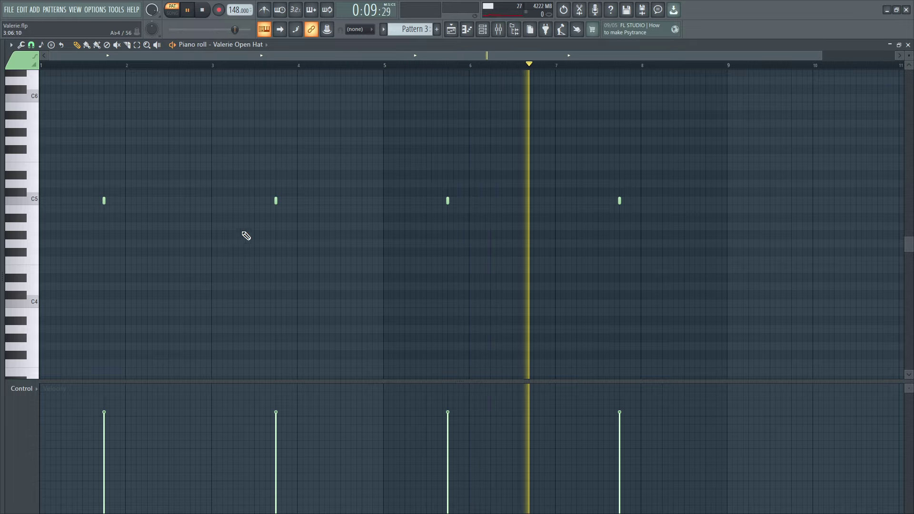
key(space)
click(482, 29)
Switch to Pattern 4, inspect the (HH) Zaytoven Hat channel, and review its notes in the piano roll.
scroll(405, 29, down, 1)
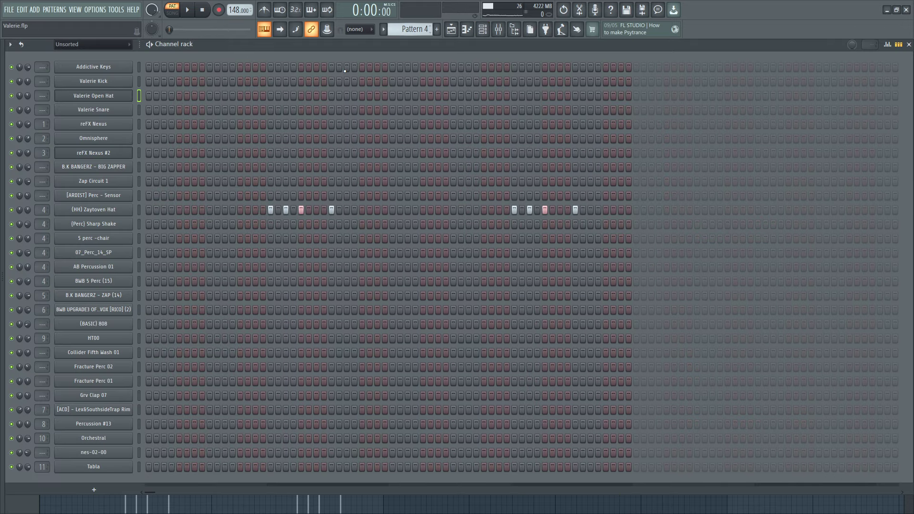
click(93, 210)
click(218, 55)
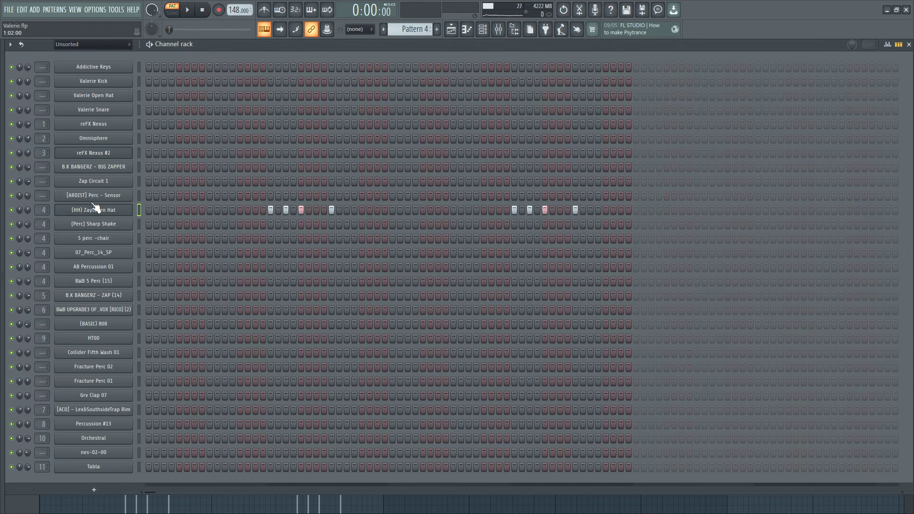
right_click(108, 210)
click(149, 209)
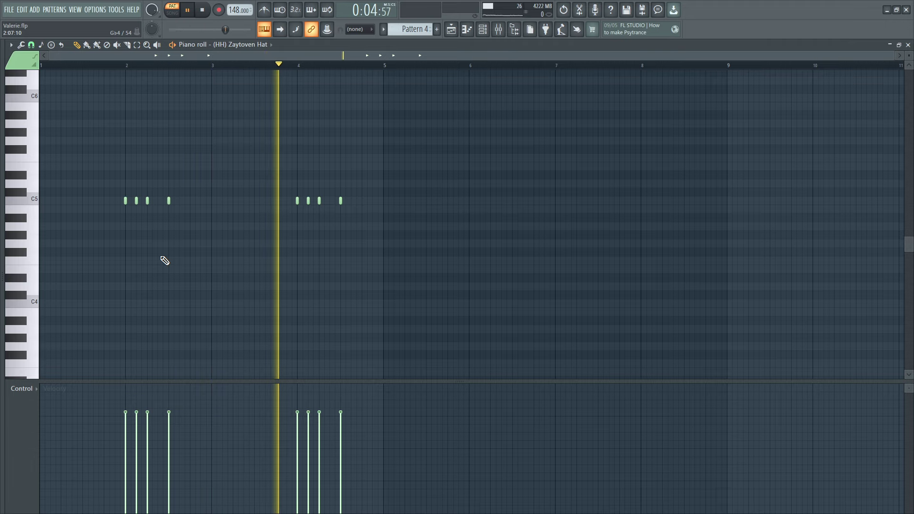
Switch to Pattern 5 in the channel rack and inspect the [ARDIST] Perc - Sensor channel's volume envelope and sample settings.
click(489, 36)
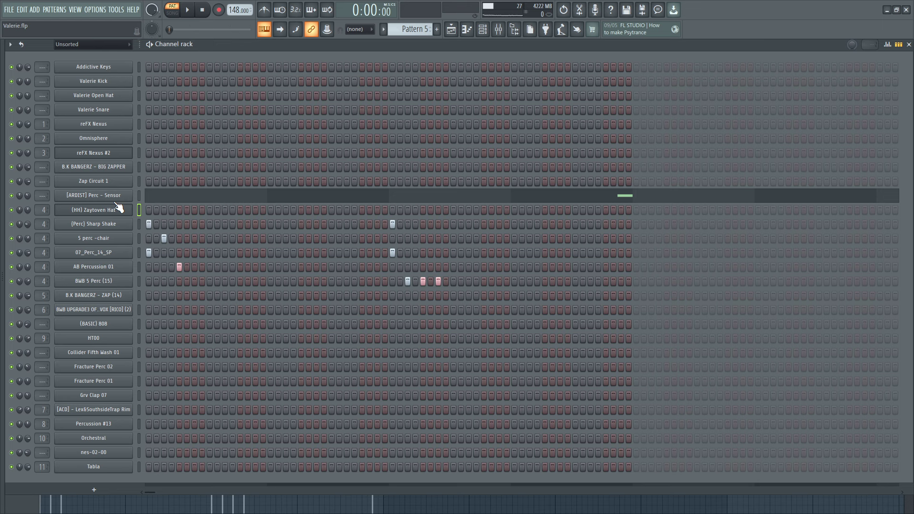
click(119, 204)
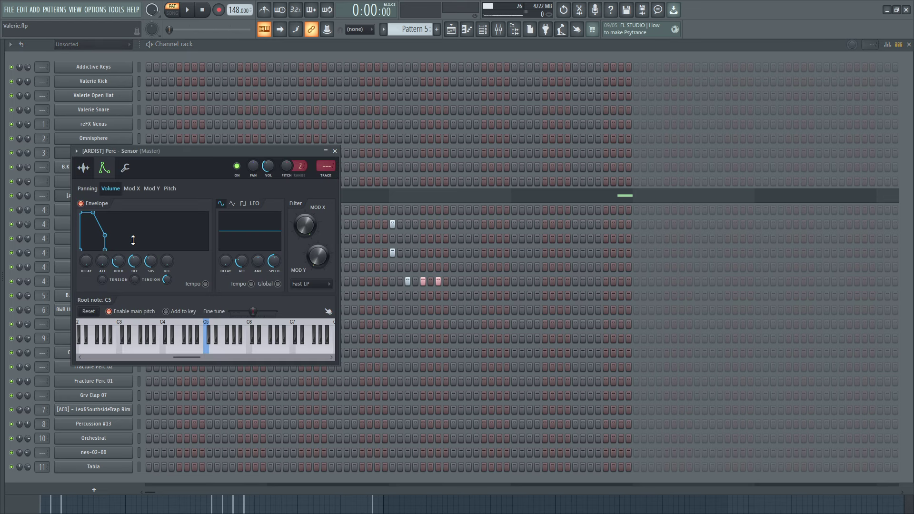
click(84, 168)
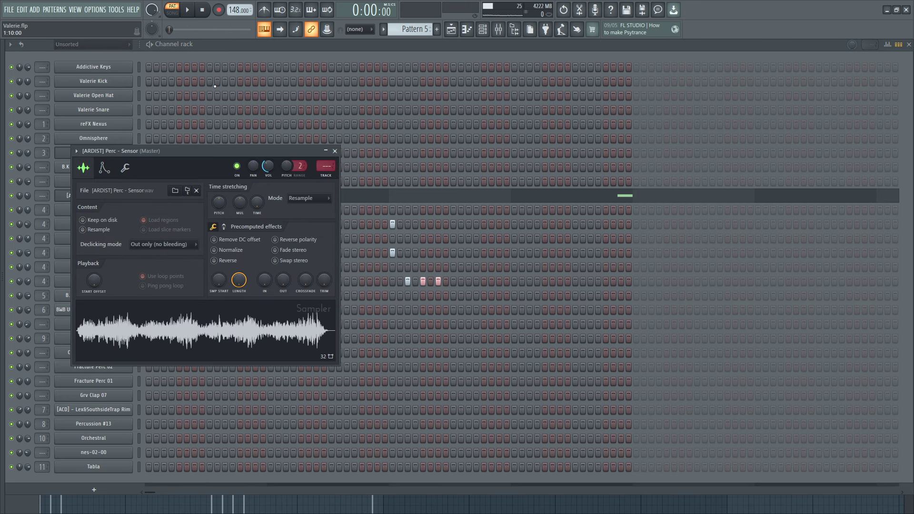
key(Escape)
click(104, 213)
key(Escape)
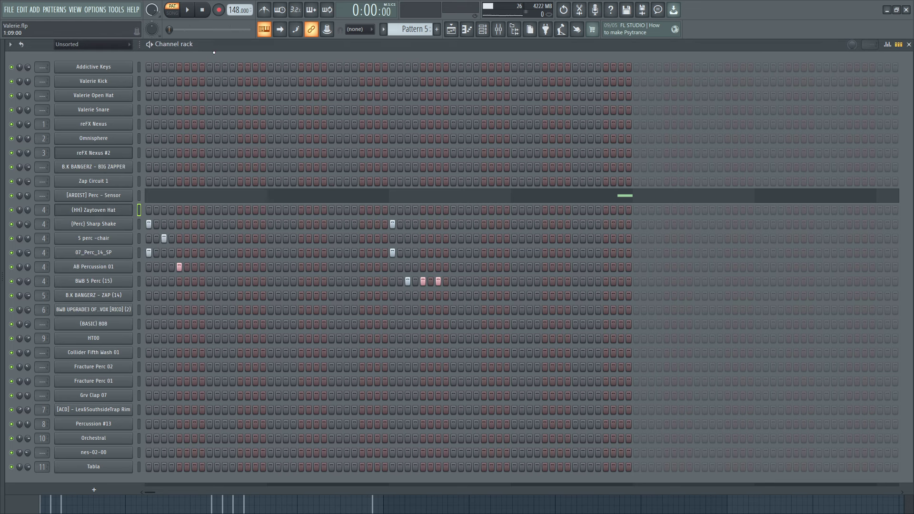
Inspect the sample settings of the (Perc) Sharp Shake, 5 perc -chair and 07_Perc_14_SP channels in Pattern 5.
click(119, 225)
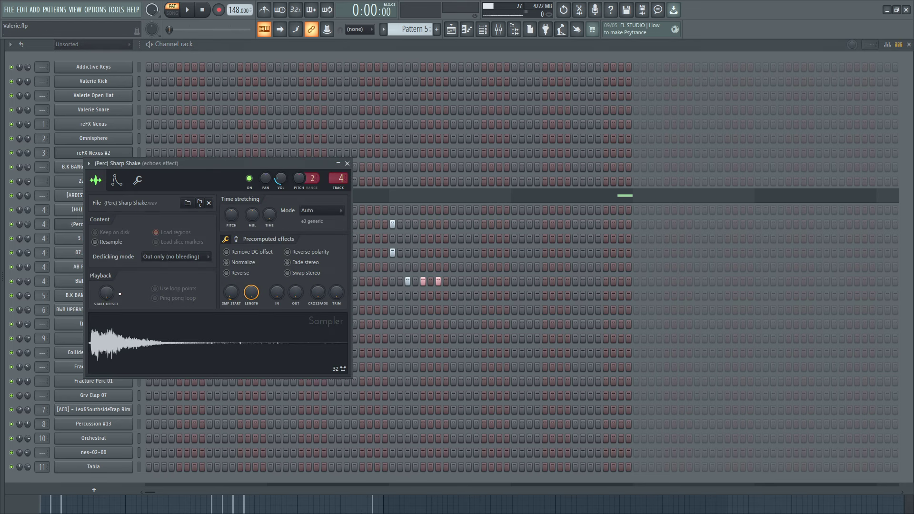
click(76, 240)
click(86, 253)
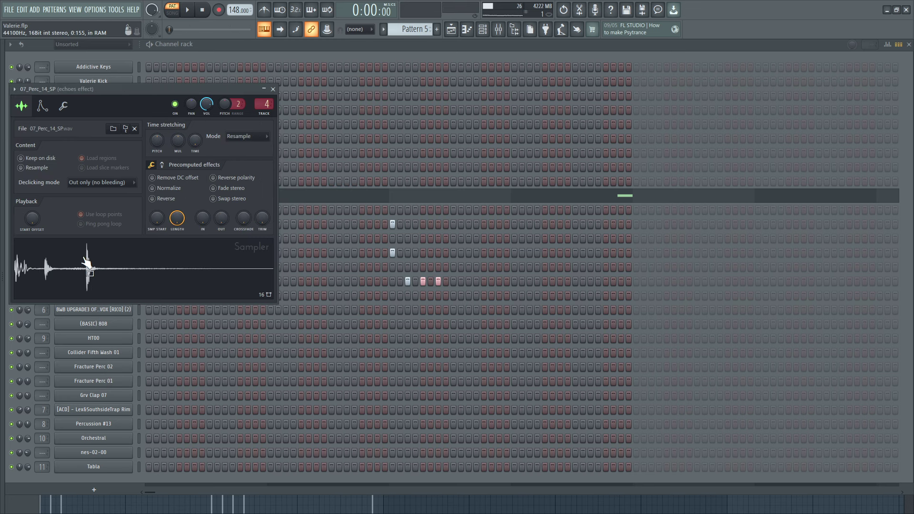
click(273, 89)
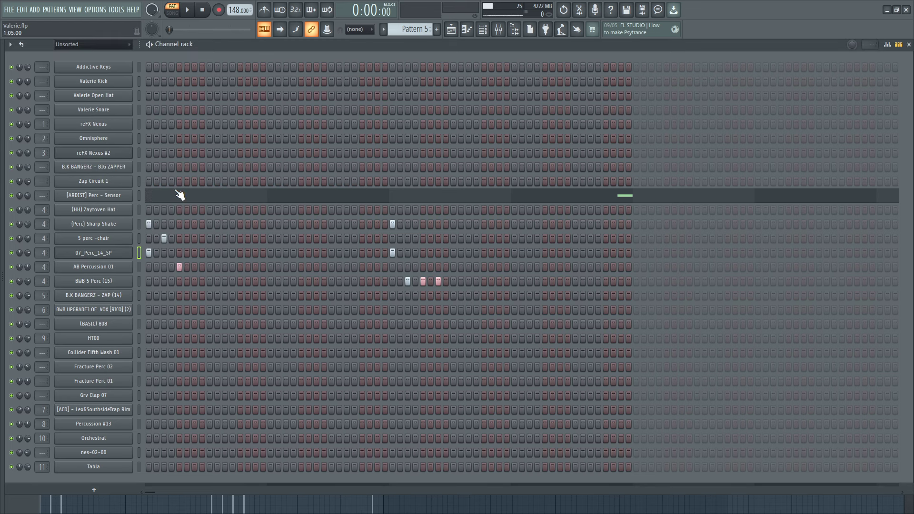
Inspect the AB Percussion 01 and BWB 5 Perc (15) samples and listen to Pattern 5.
click(116, 276)
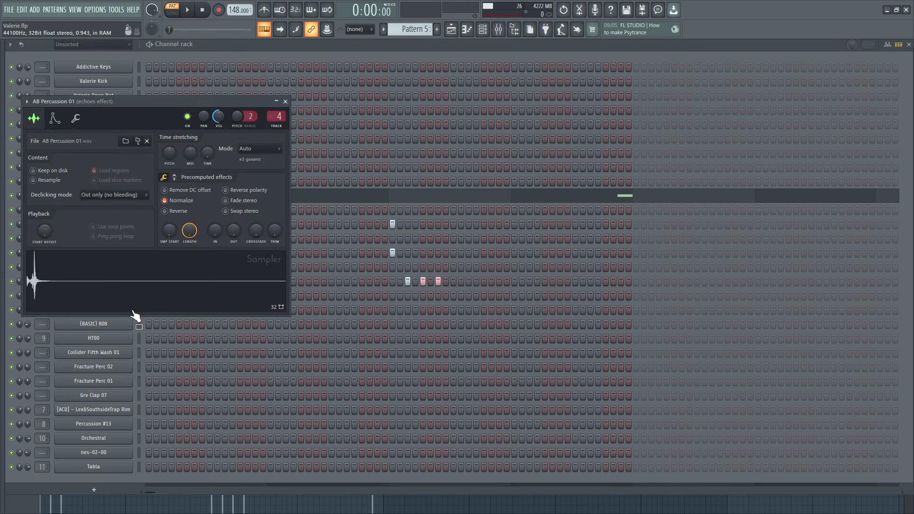
click(224, 45)
click(112, 254)
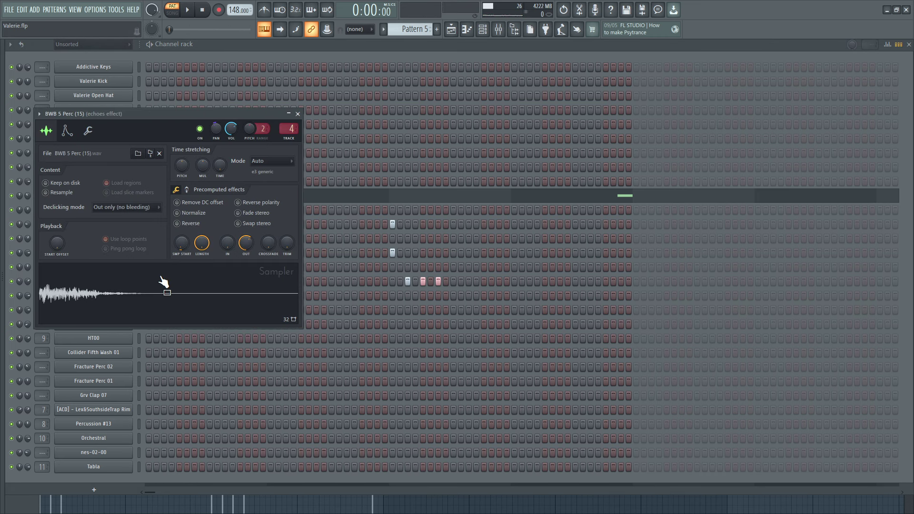
click(215, 47)
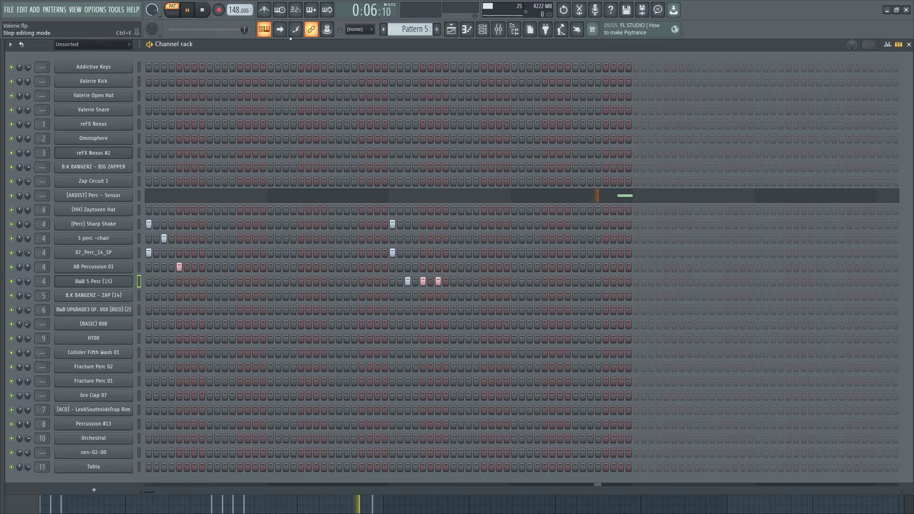
Switch to Pattern 6 and play the B.K BANGERZ - ZAP (14) notes in the piano roll.
scroll(409, 29, down, 1)
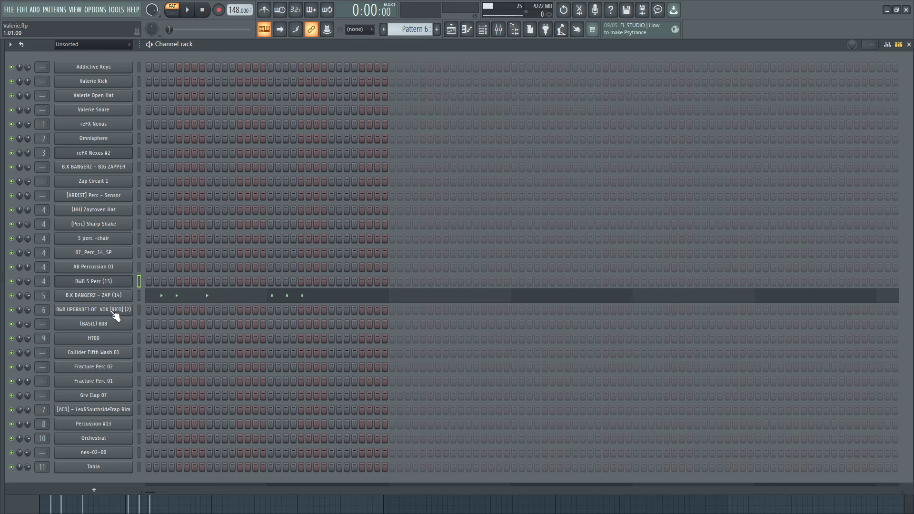
click(104, 296)
click(329, 298)
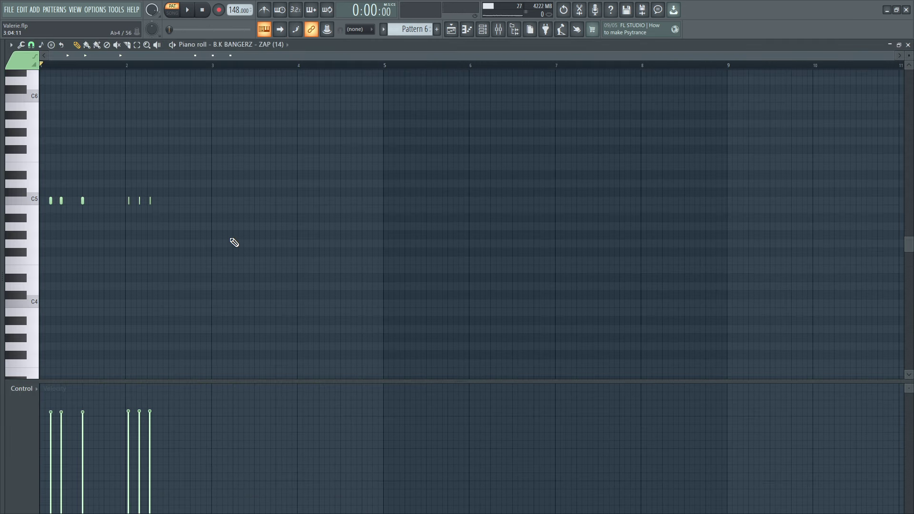
scroll(233, 242, down, 3)
key(space)
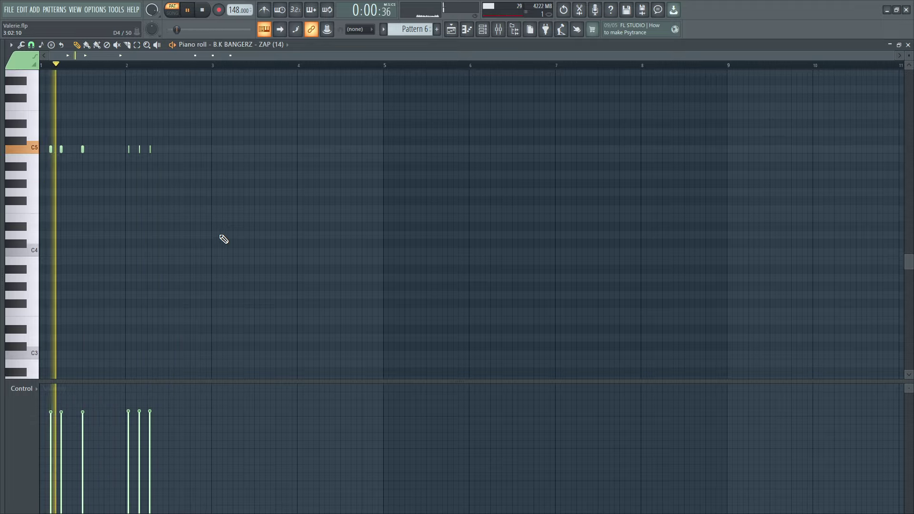
click(481, 30)
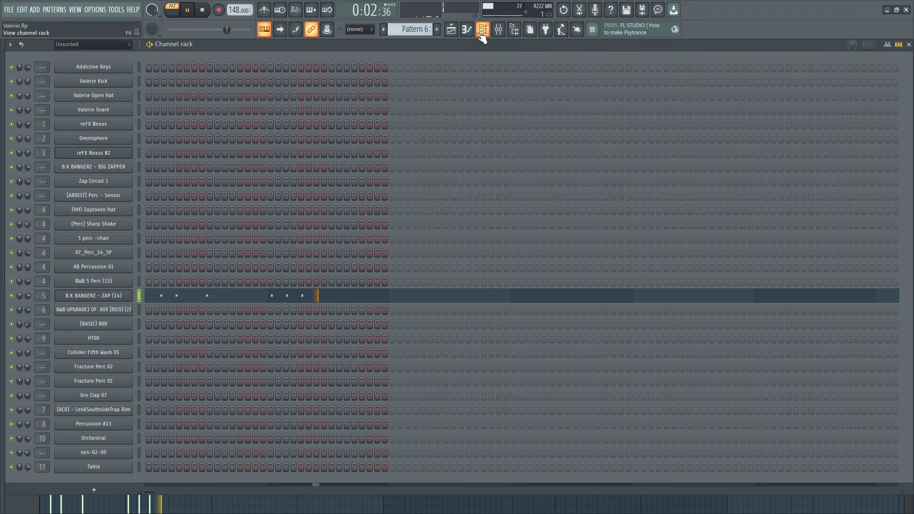
key(space)
Switch to Pattern 7, inspect the BWB UPGRADE3 OFFICIAL VOX [RICO] (2) sample, and play the pattern.
scroll(413, 29, up, 1)
click(124, 311)
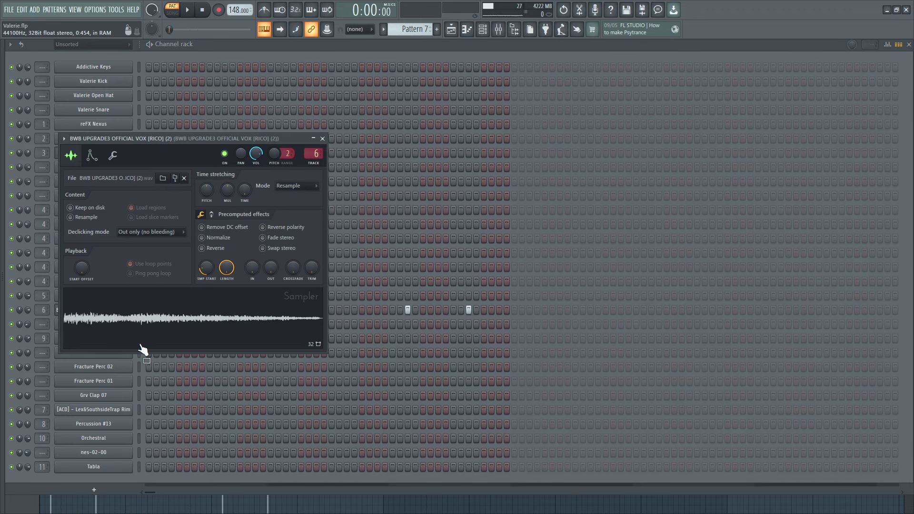
click(244, 46)
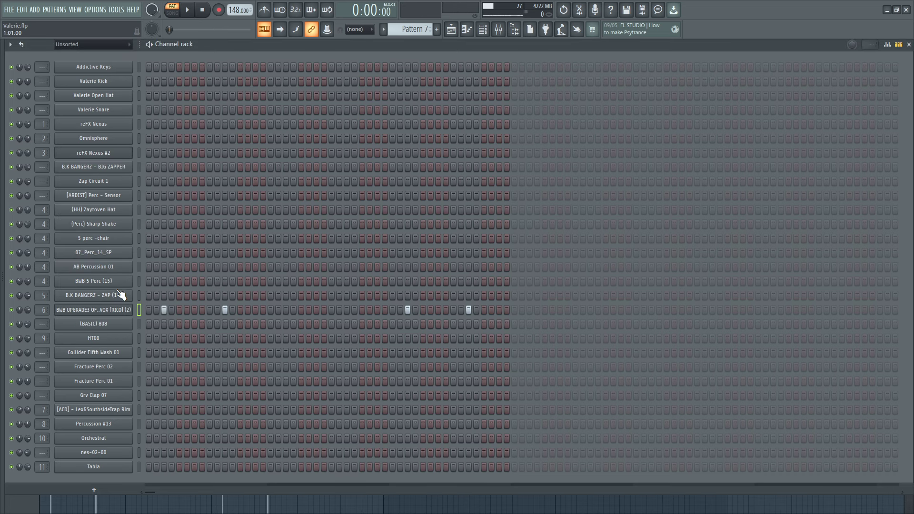
key(space)
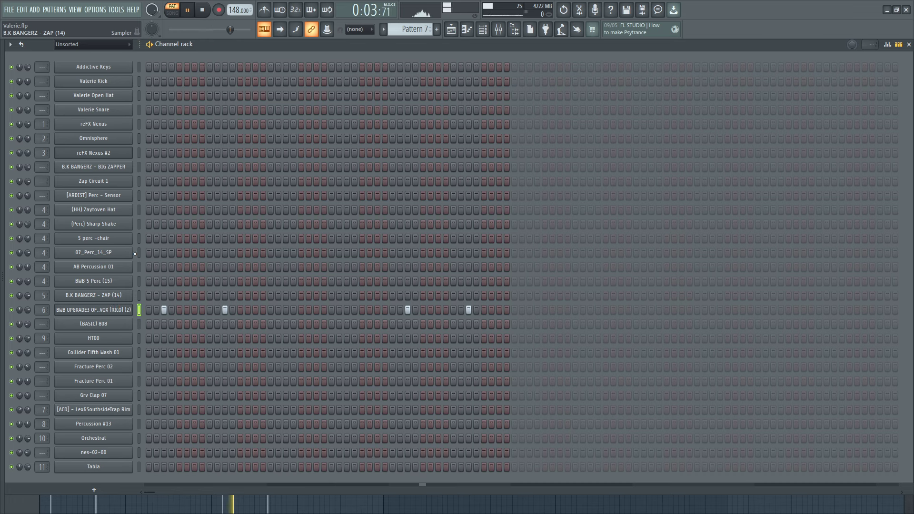
key(space)
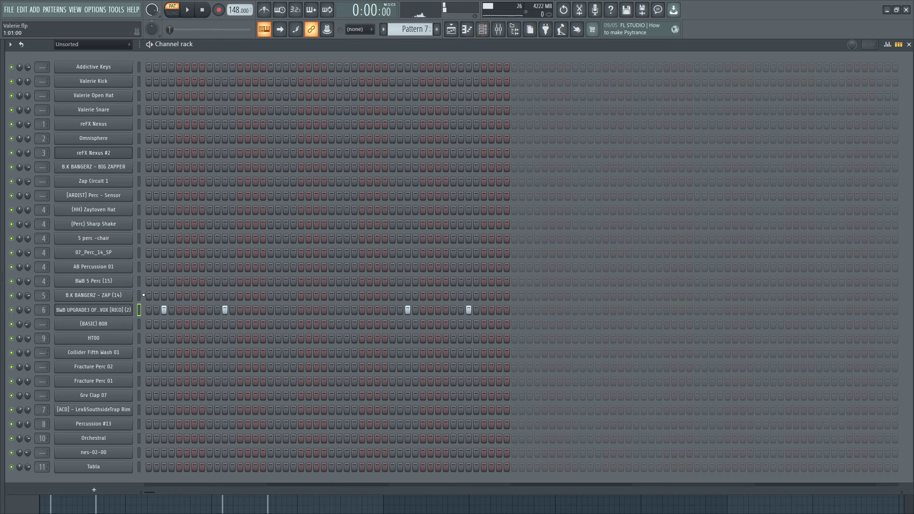
Try the BWB UPGRADE3 vox sample with its start offset removed, and undo that offset change.
click(122, 312)
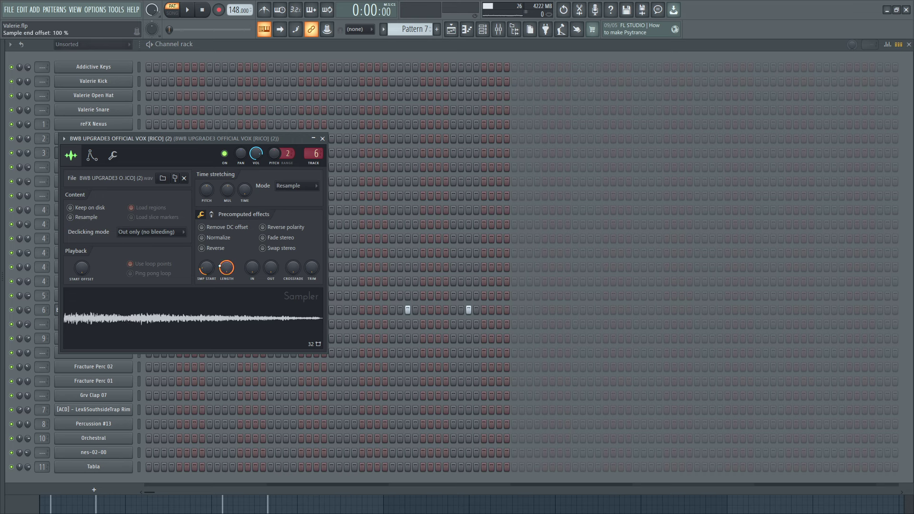
drag(205, 266, 196, 274)
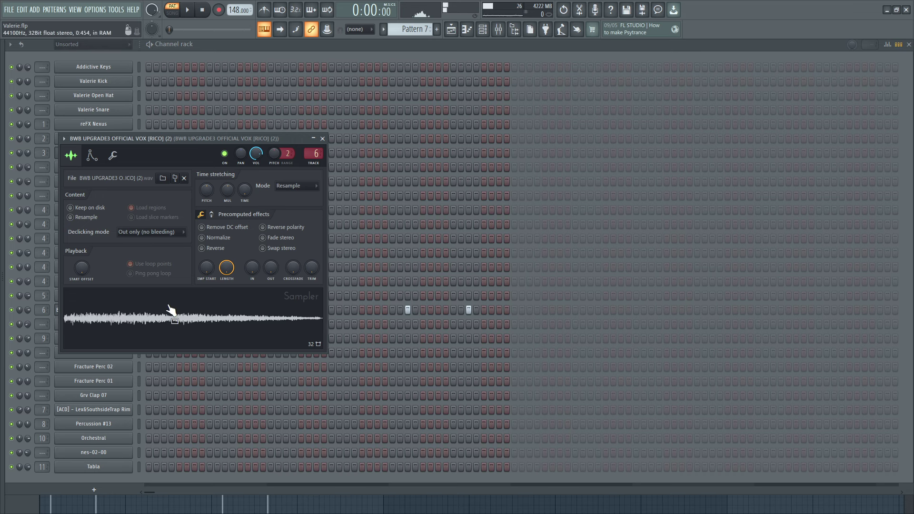
key(ctrl+z)
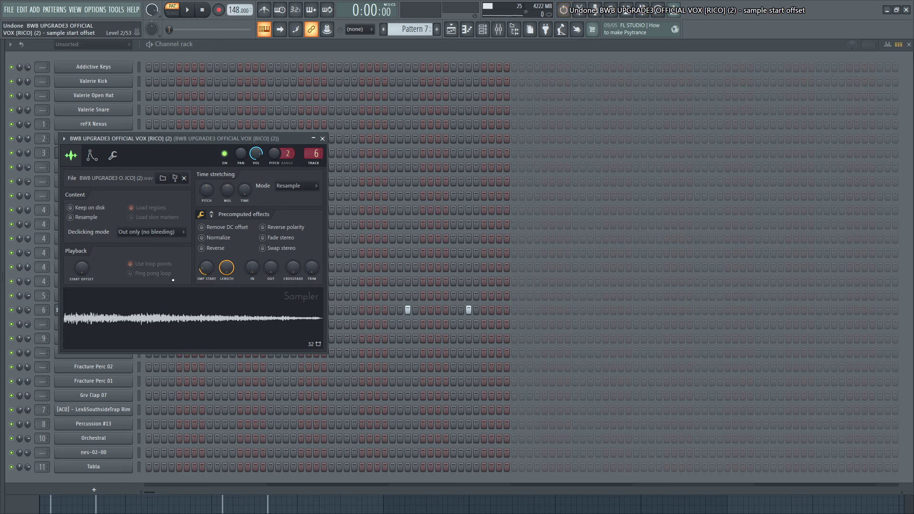
Switch to Pattern 8, inspect the (BASIC) 808 sample, and play its piano roll note alone and within the song.
scroll(423, 28, up, 1)
click(407, 56)
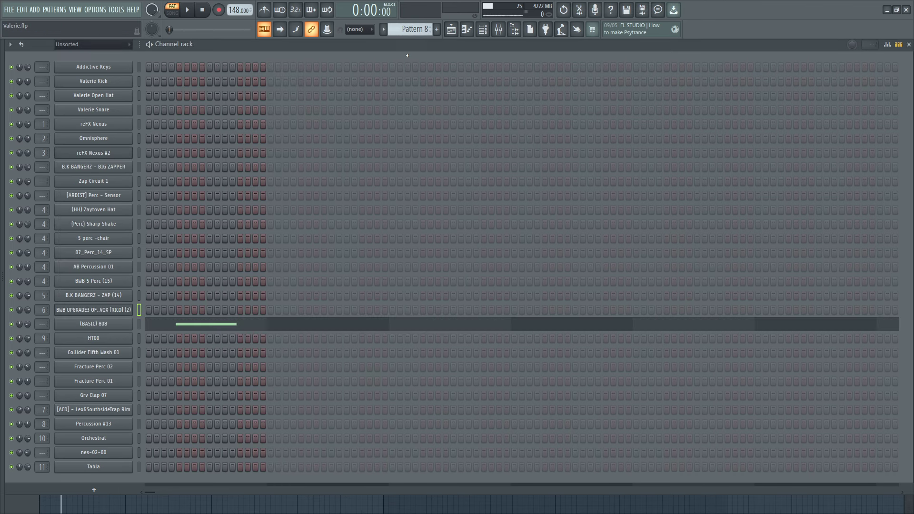
click(125, 326)
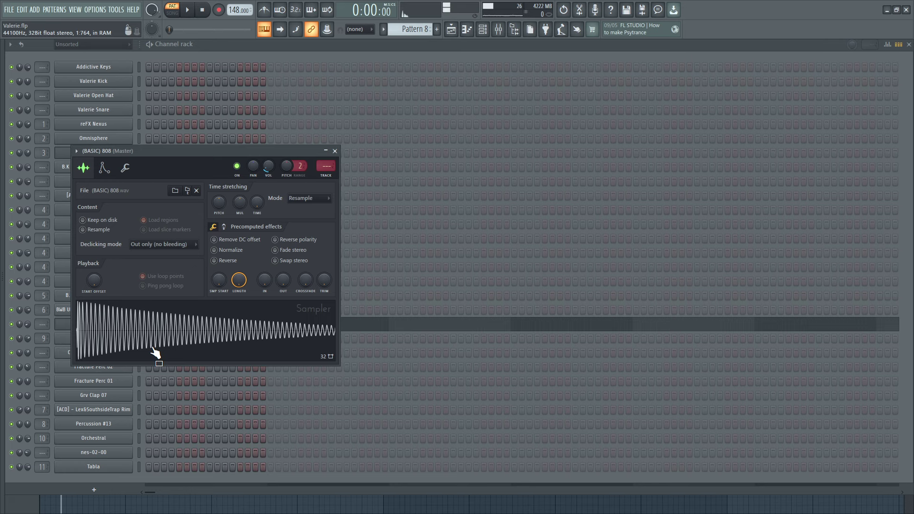
click(351, 326)
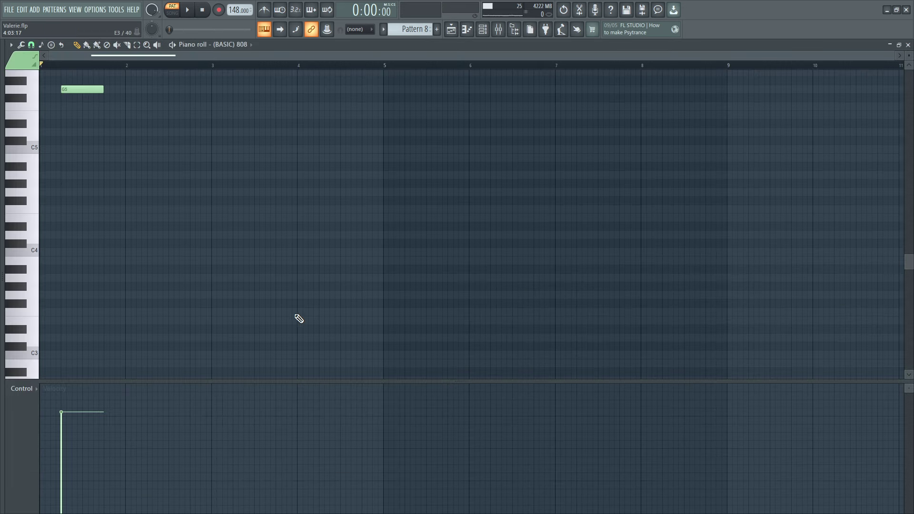
key(space)
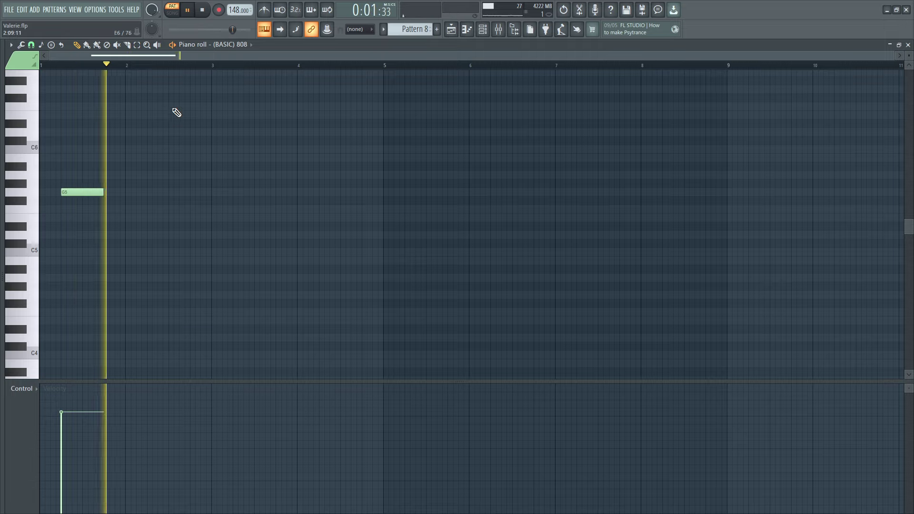
key(space)
key(space)
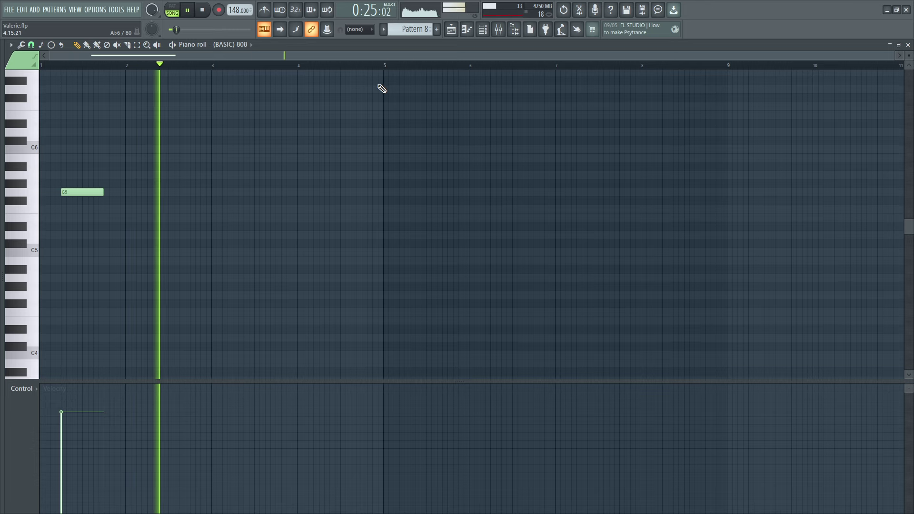
key(space)
Switch to Pattern 9, inspect the HT00 sample, and play its piano roll notes in pattern mode.
click(483, 30)
scroll(412, 33, down, 1)
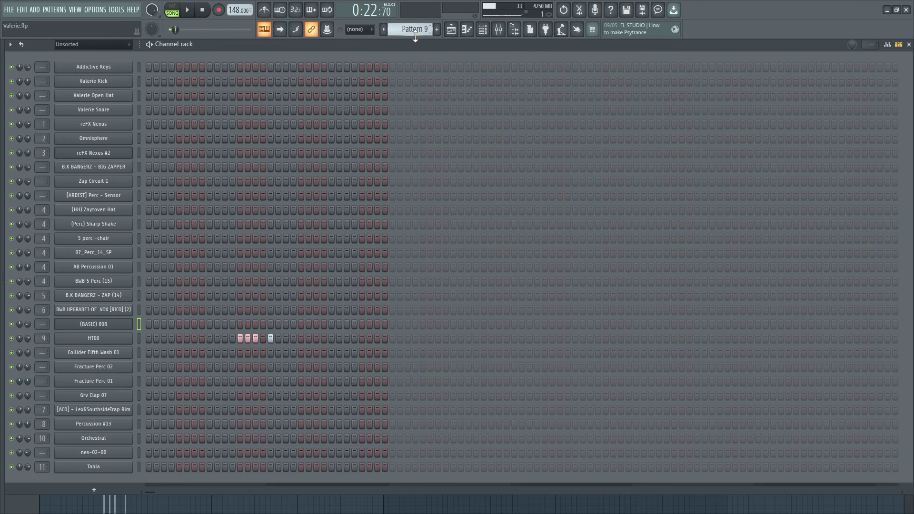
click(115, 339)
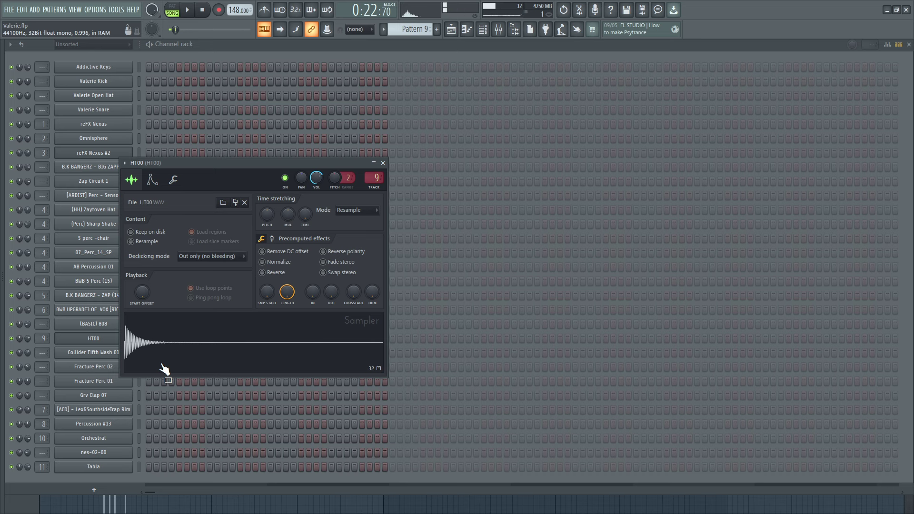
click(101, 337)
right_click(101, 336)
click(145, 335)
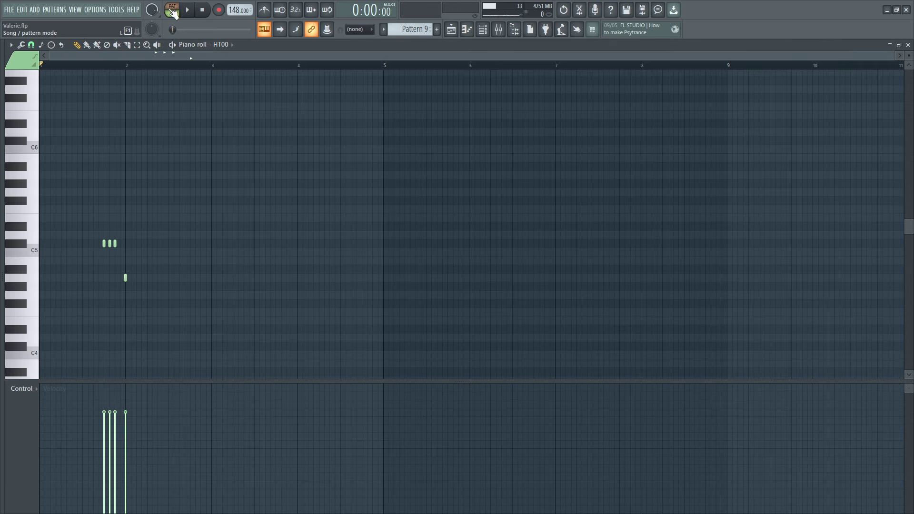
key(space)
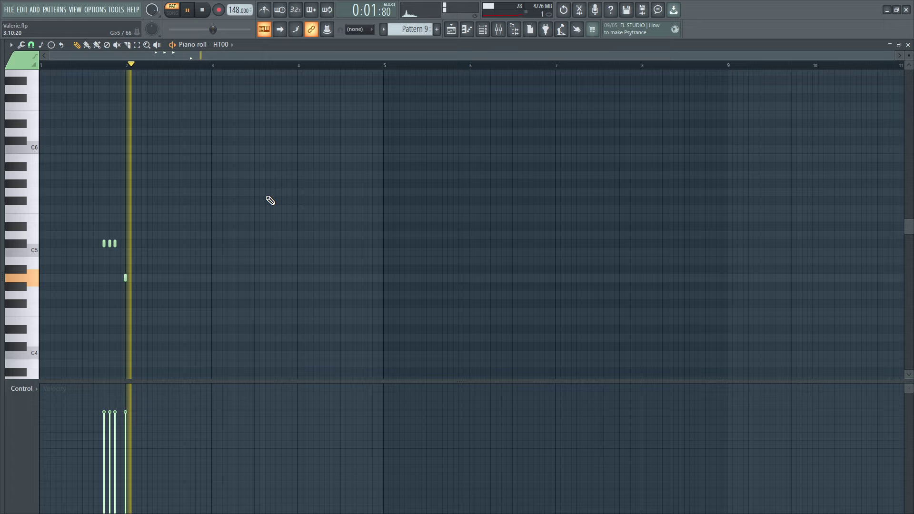
key(space)
Switch playback to song mode and listen to the HT00 part within the full arrangement.
click(171, 14)
key(space)
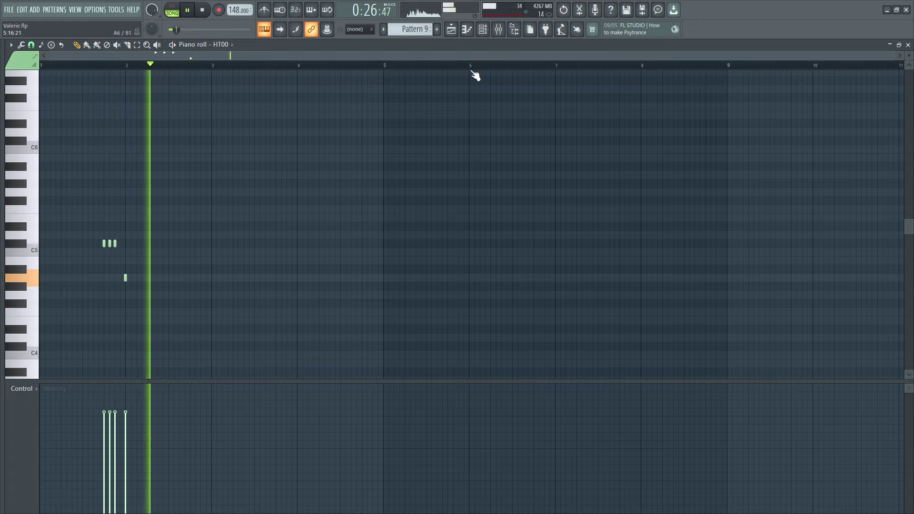
key(space)
Switch to Pattern 10 and inspect the Collider Fifth Wash 01, Fracture Perc 02 and Fracture Perc 01 samples.
click(482, 30)
scroll(417, 28, down, 1)
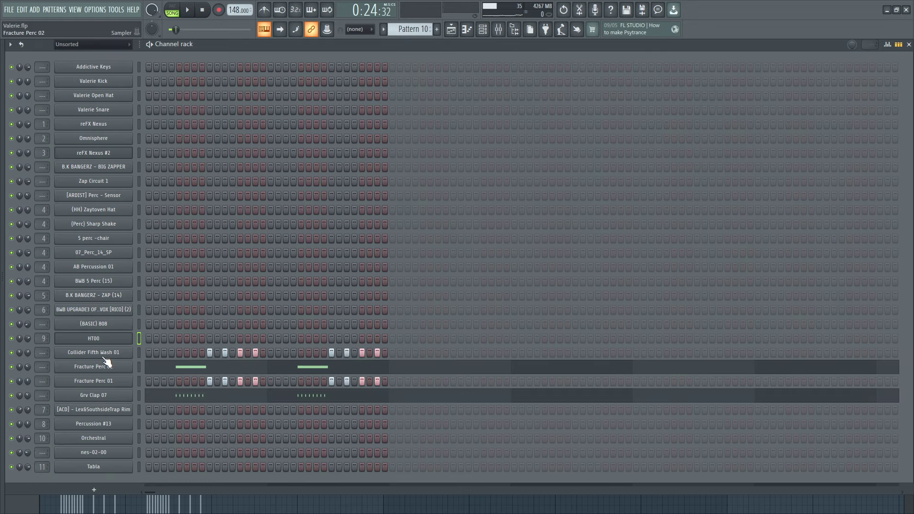
click(106, 354)
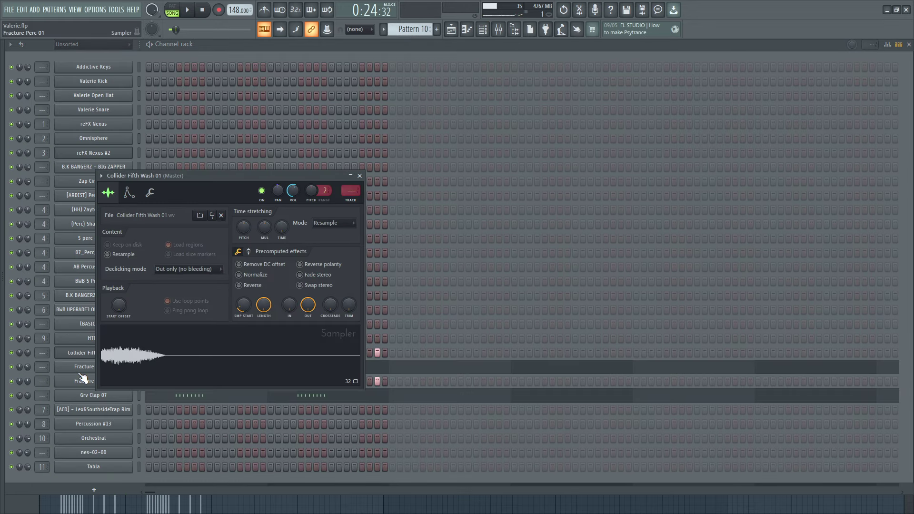
click(92, 366)
click(35, 120)
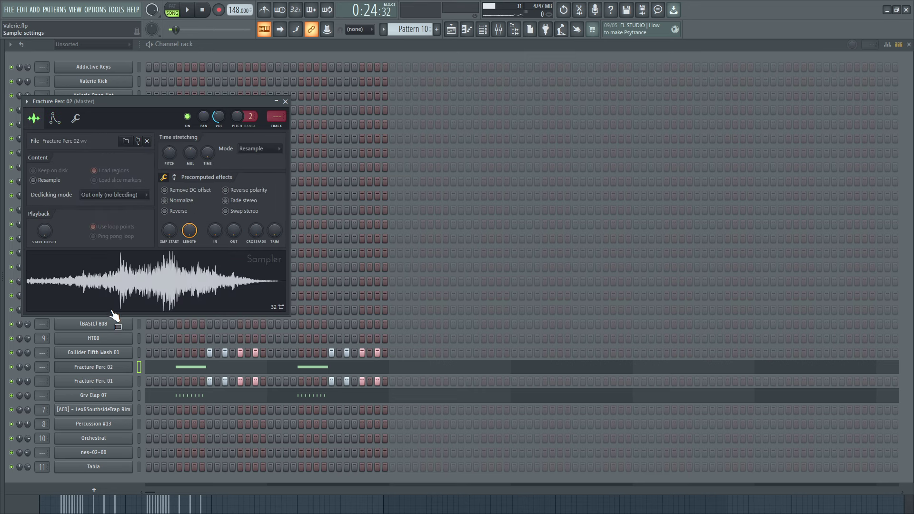
click(100, 381)
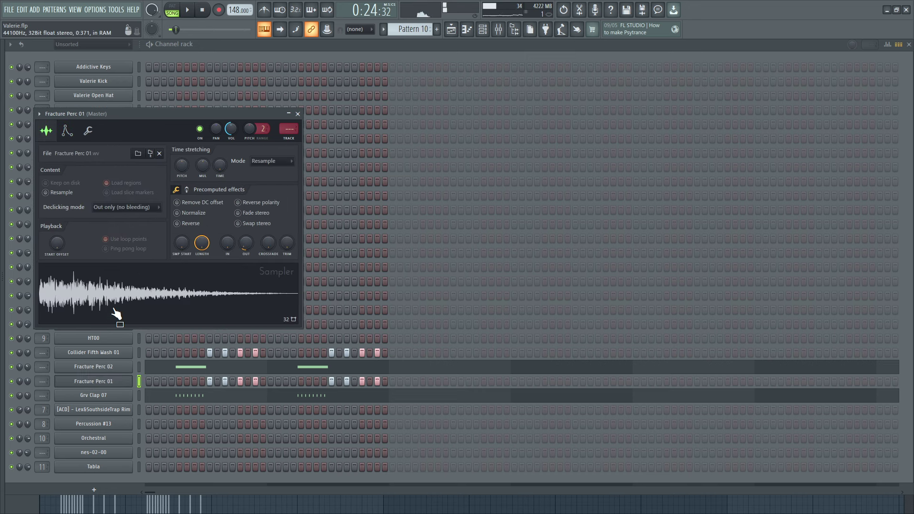
Inspect the Grv Clap 07 sample and play Pattern 10 on its own in pattern mode.
click(106, 399)
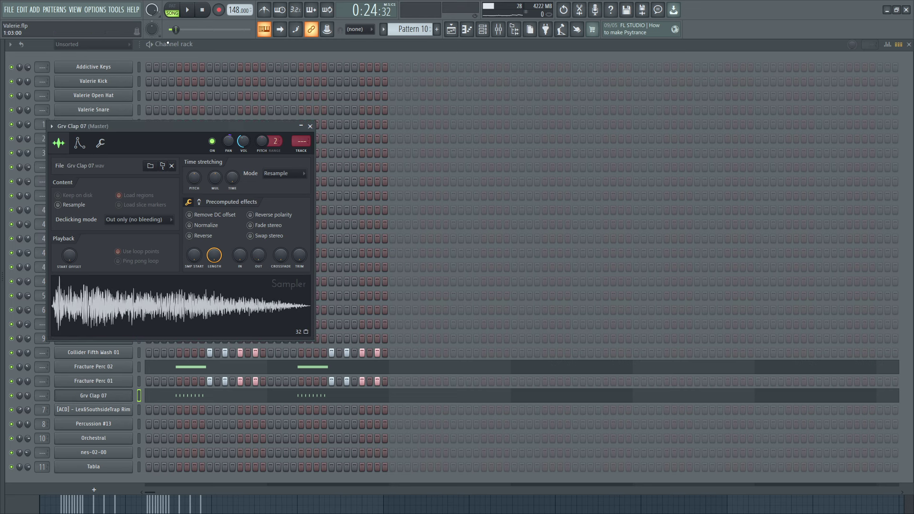
click(282, 52)
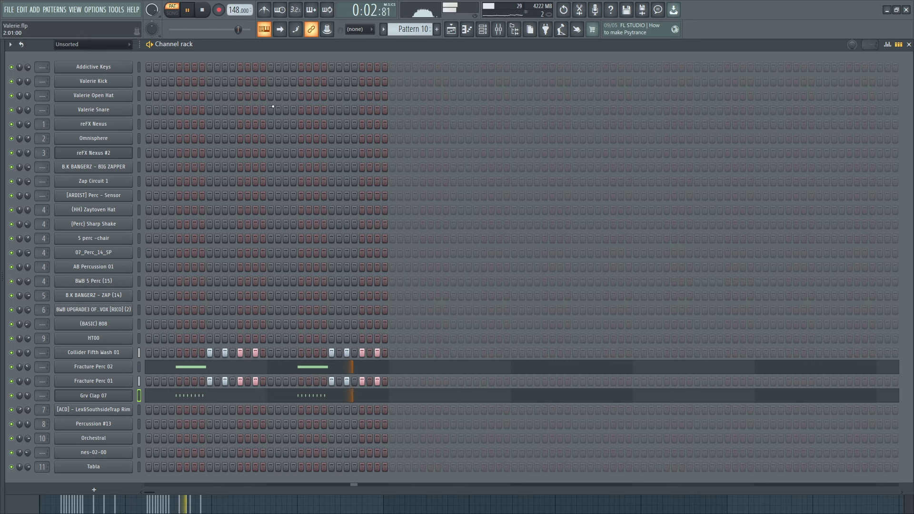
key(space)
Switch to Pattern 11 and inspect the HT00 and [ACD] - Lex&SouthsideTrap Rim samples.
scroll(406, 32, down, 1)
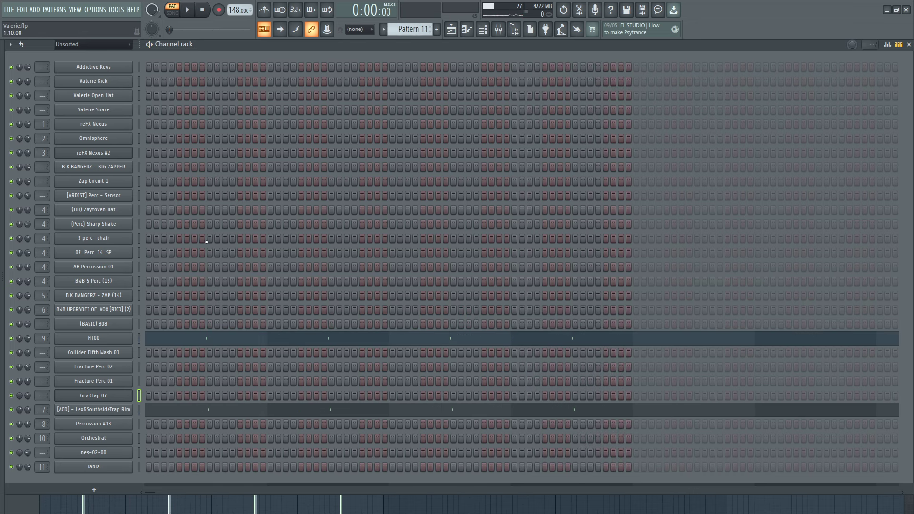
click(111, 340)
click(143, 368)
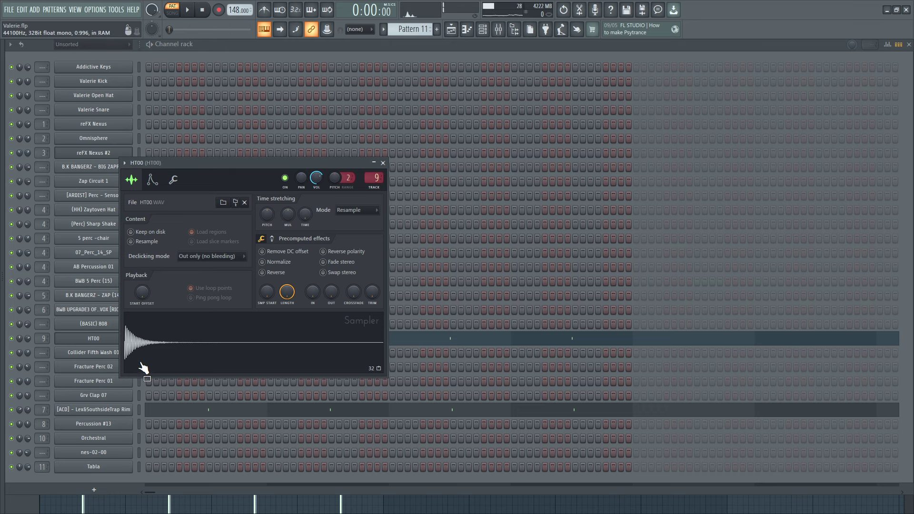
click(110, 410)
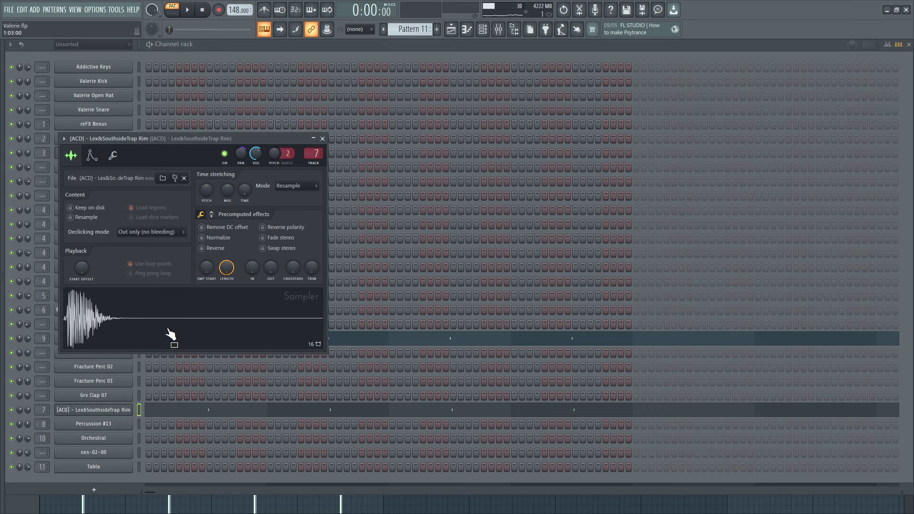
Open Pattern 11's HT00 notes in the piano roll and play them in pattern mode.
click(379, 339)
key(space)
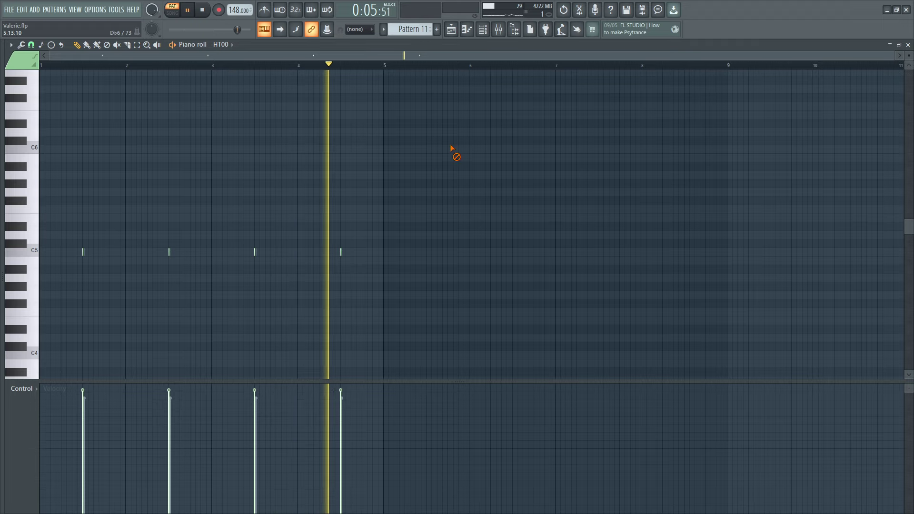
key(space)
Switch to Pattern 12 in the channel rack and inspect the Percussion #13 sample.
click(484, 32)
scroll(412, 29, down, 1)
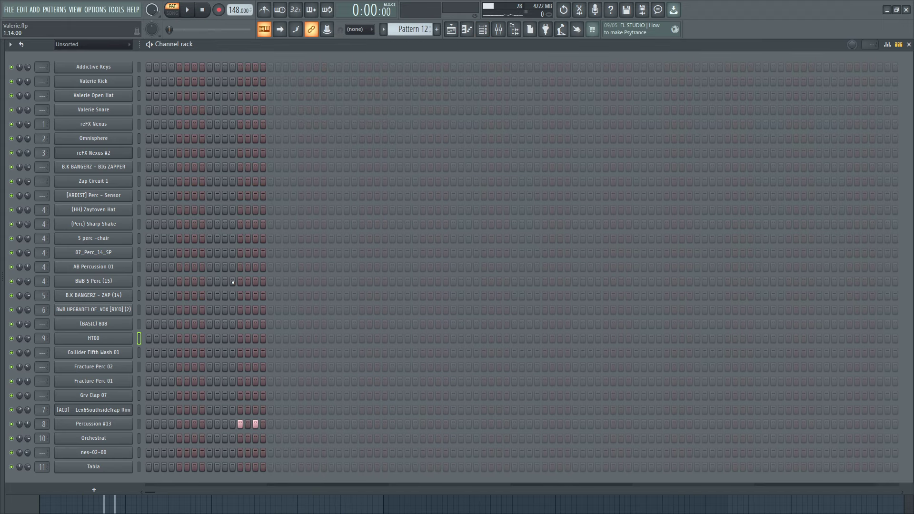
click(125, 424)
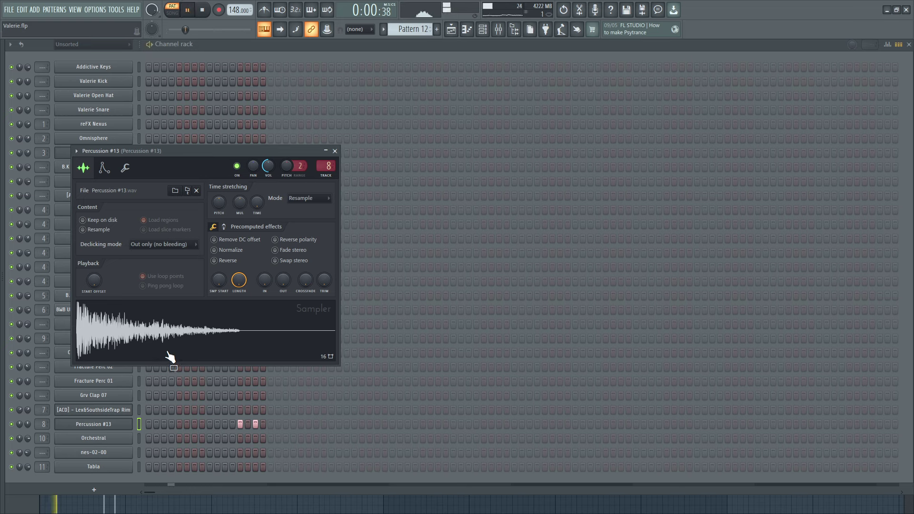
Switch to Pattern 13 and review the Valerie Snare channel's piano roll notes and sample.
scroll(409, 31, down, 1)
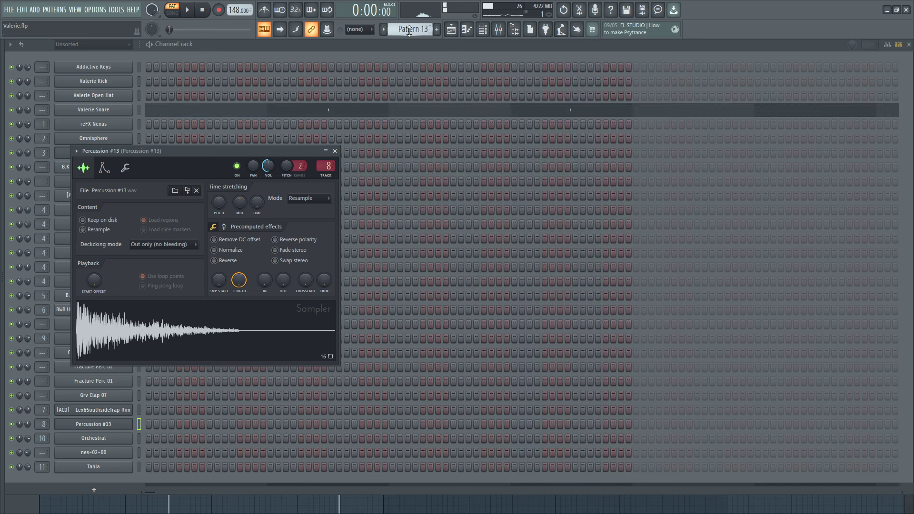
click(279, 115)
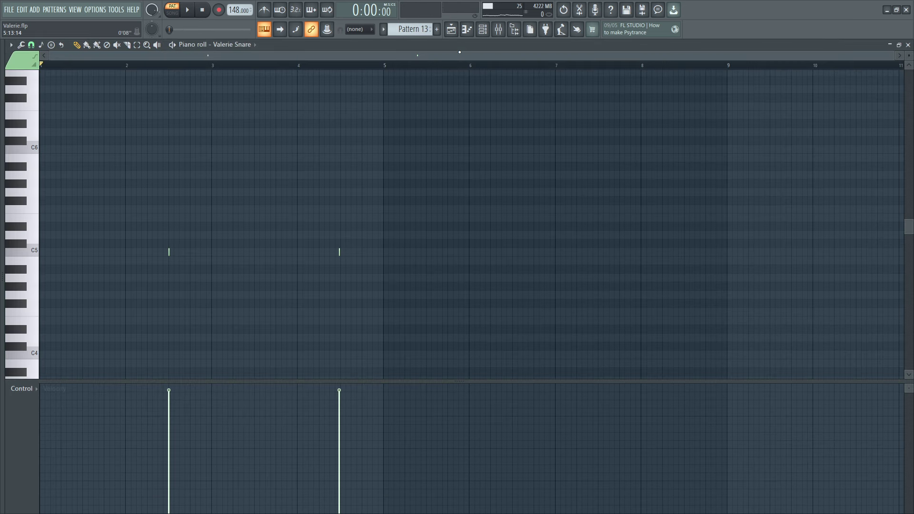
click(483, 29)
click(105, 112)
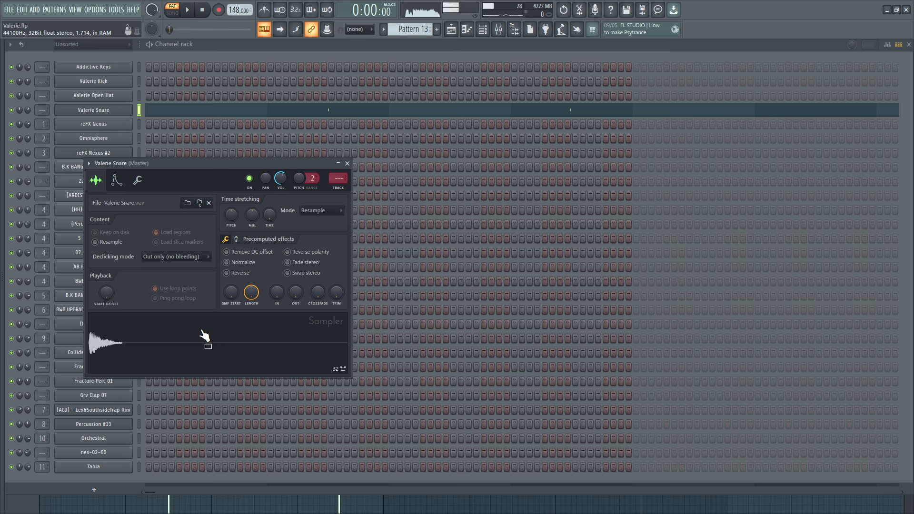
Play Pattern 13 in pattern mode while viewing the Valerie Snare notes in the piano roll.
key(space)
click(220, 113)
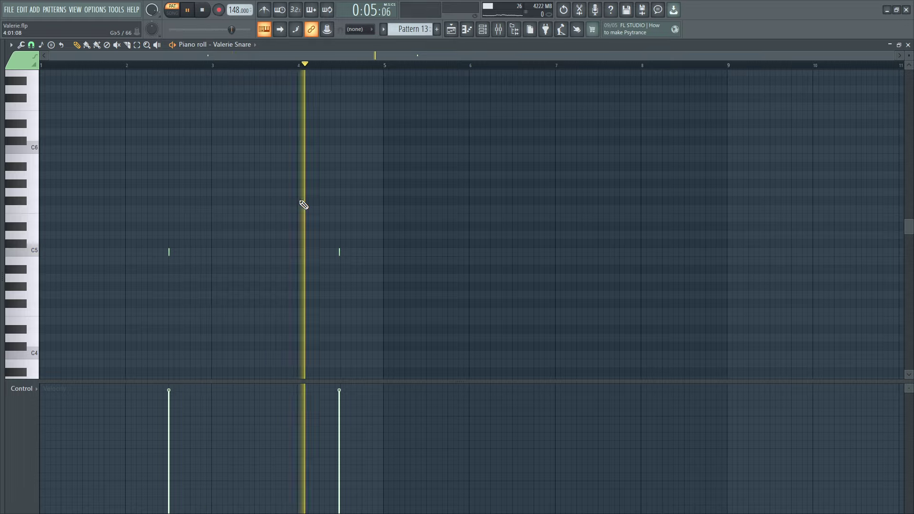
key(space)
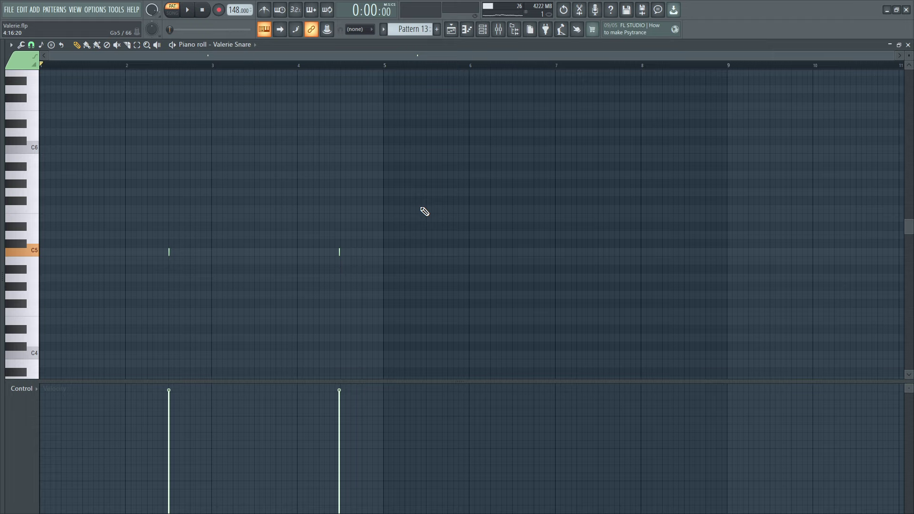
Switch to Pattern 14 in the channel rack and inspect the (BASIC) 808 sample.
scroll(415, 31, down, 1)
click(485, 31)
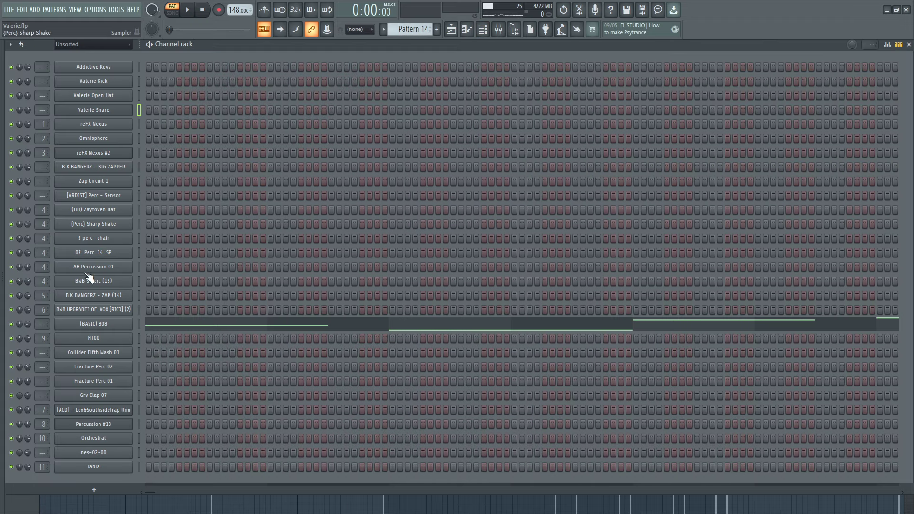
click(72, 324)
click(353, 333)
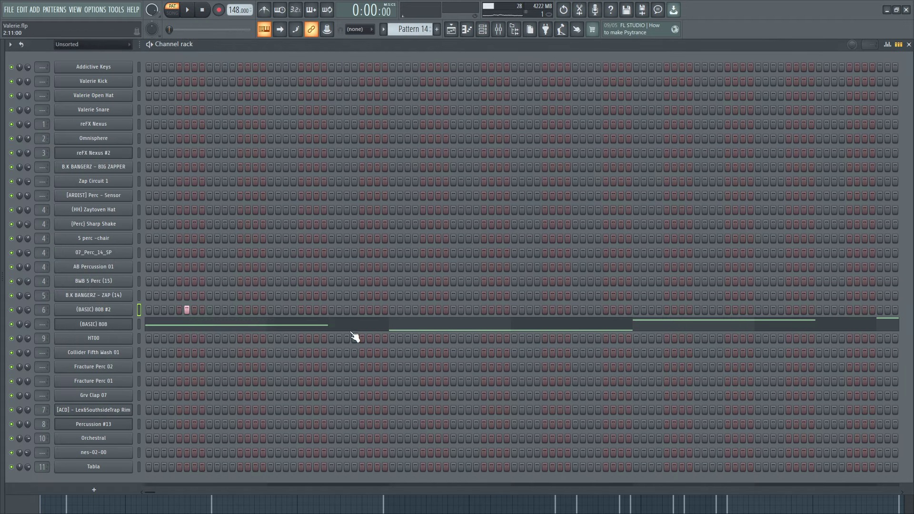
Briefly play the (BASIC) 808 notes and clear the stray step on the (BASIC) 808 #2 channel.
click(368, 320)
scroll(241, 262, up, 3)
key(space)
scroll(345, 179, down, 3)
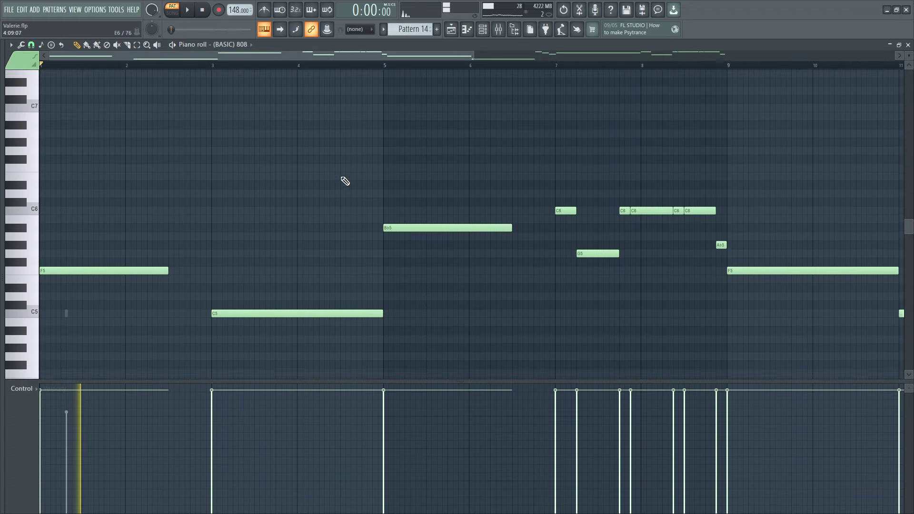
key(space)
click(482, 30)
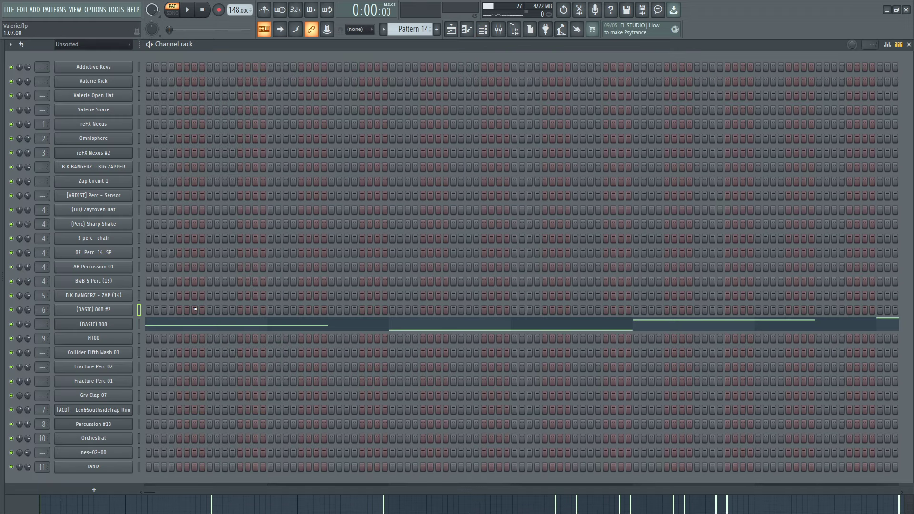
Reopen the (BASIC) 808 piano roll and play the complete Pattern 14 bassline in pattern mode.
click(189, 328)
key(space)
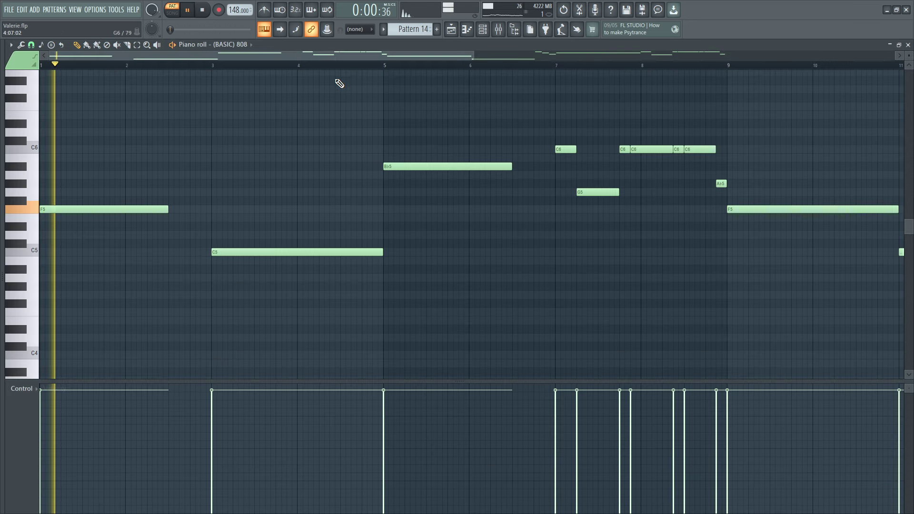
scroll(815, 123, down, 2)
scroll(810, 133, down, 1)
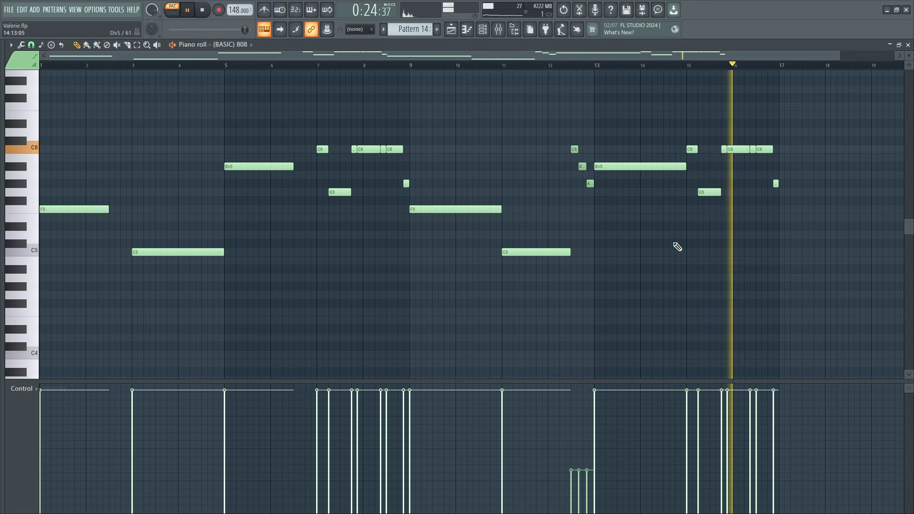
key(space)
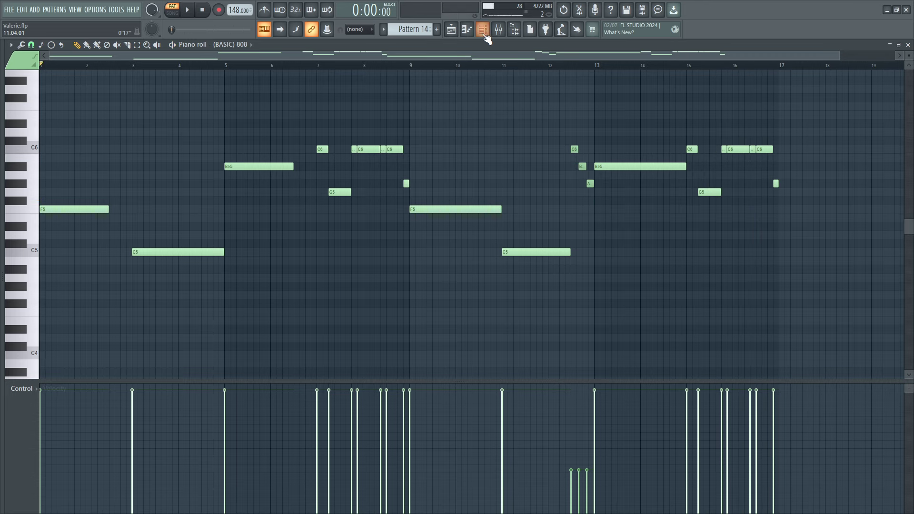
Switch to Pattern 15 and open the Omnisphere instrument to inspect its Rhodes - LA Custom Warm patch.
click(484, 33)
scroll(422, 33, down, 1)
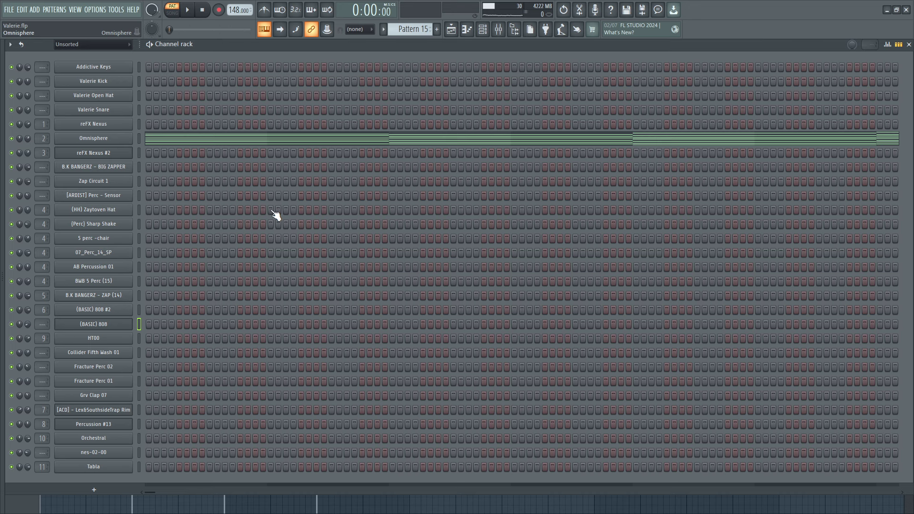
click(94, 138)
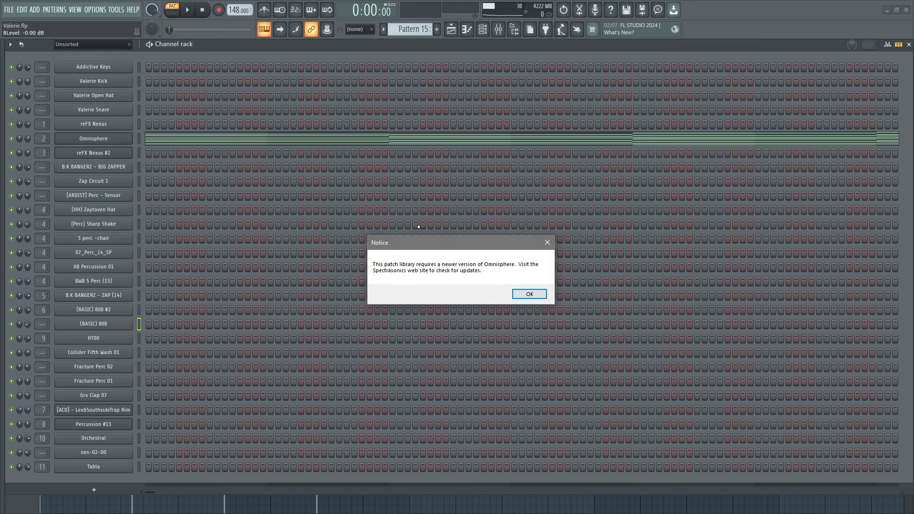
click(517, 295)
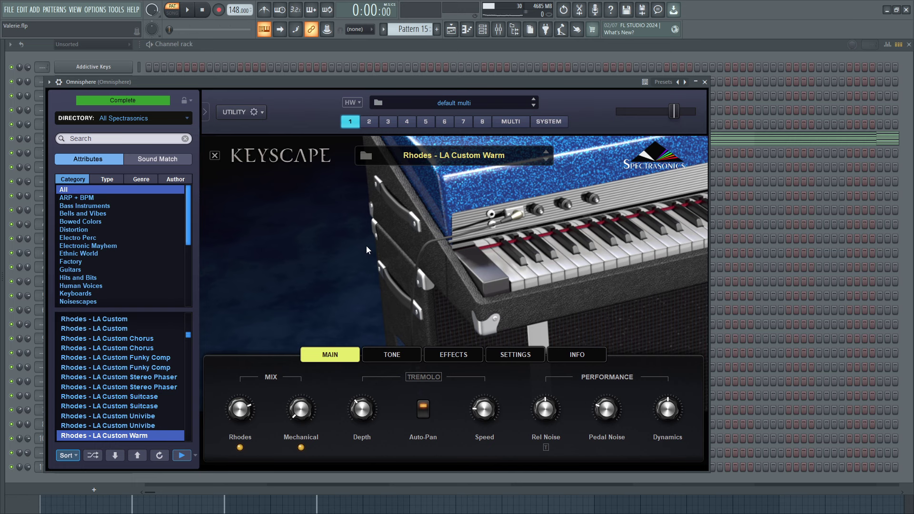
Open the Omnisphere chords of Pattern 15 in the piano roll and play them in pattern mode.
click(776, 137)
click(778, 141)
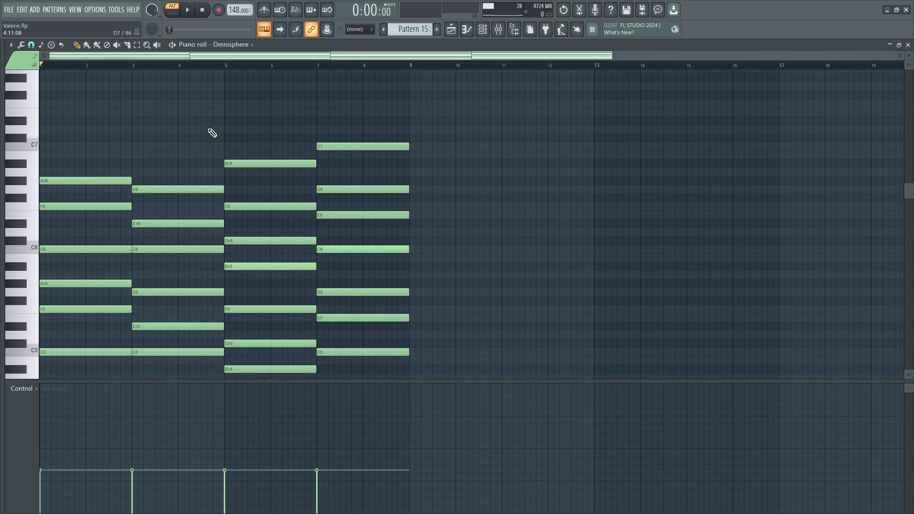
scroll(204, 171, down, 3)
key(space)
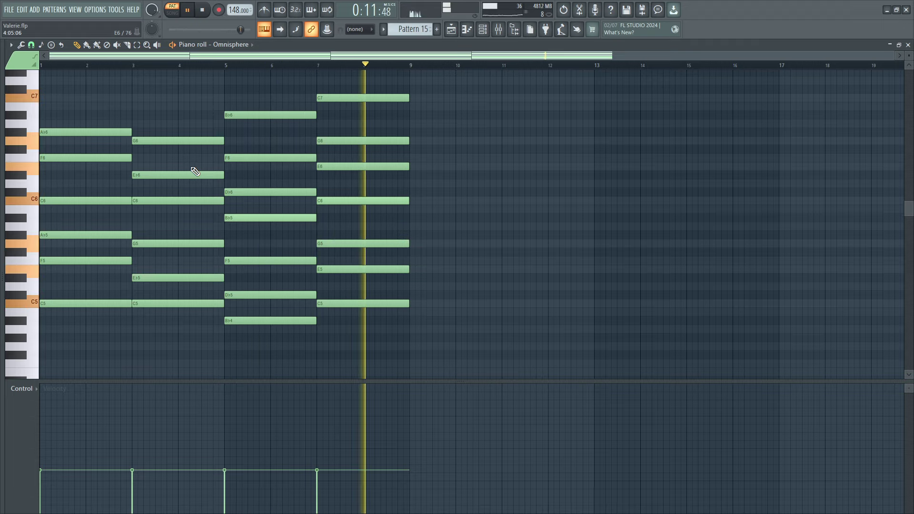
key(space)
Switch to Pattern 16 in the channel rack and open the Orchestral instrument to inspect its sounds.
click(482, 29)
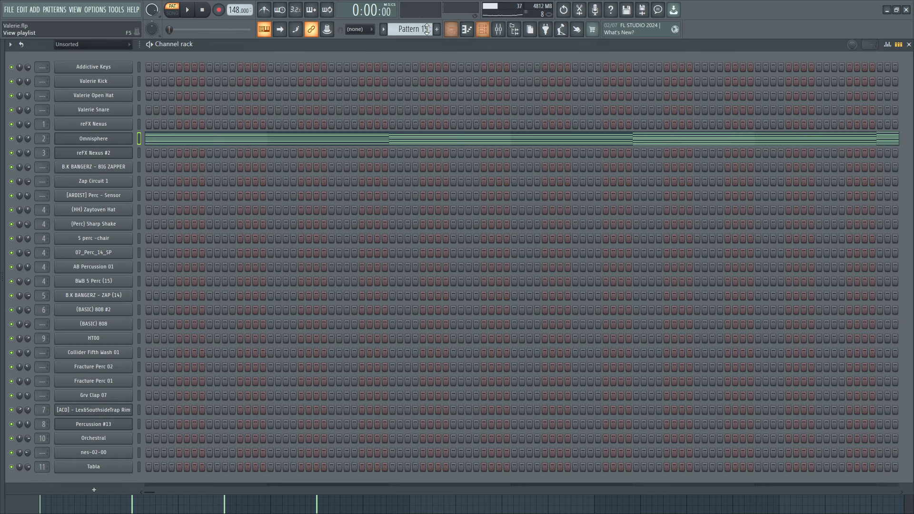
scroll(427, 29, down, 1)
click(102, 438)
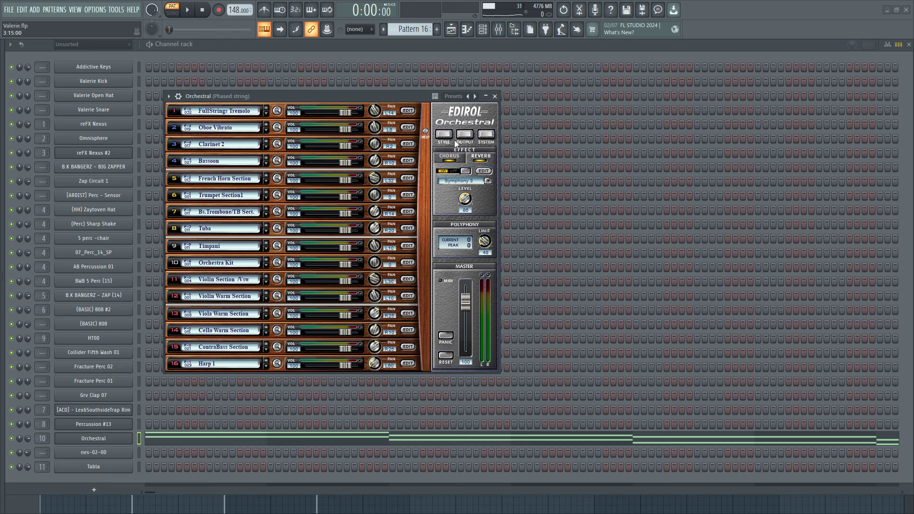
Open the Orchestral notes of Pattern 16 in the piano roll and play them in pattern mode.
click(377, 443)
scroll(320, 353, up, 2)
key(space)
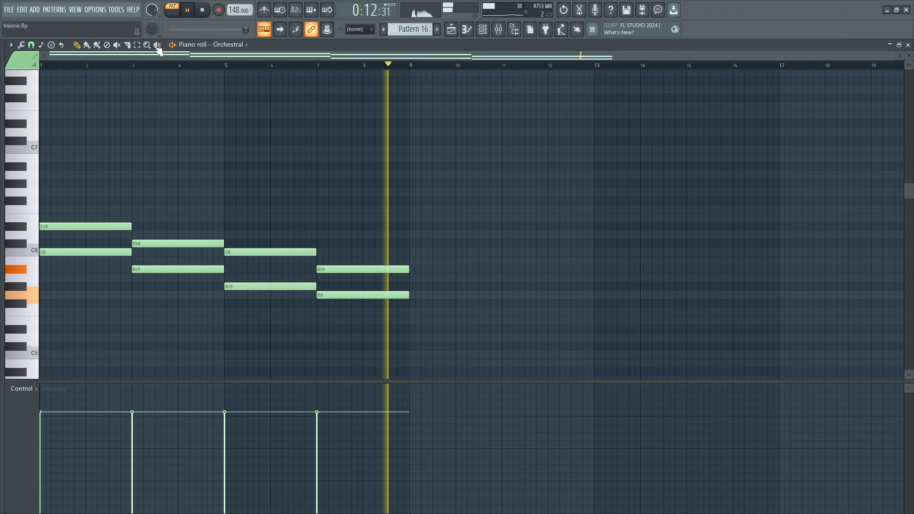
key(space)
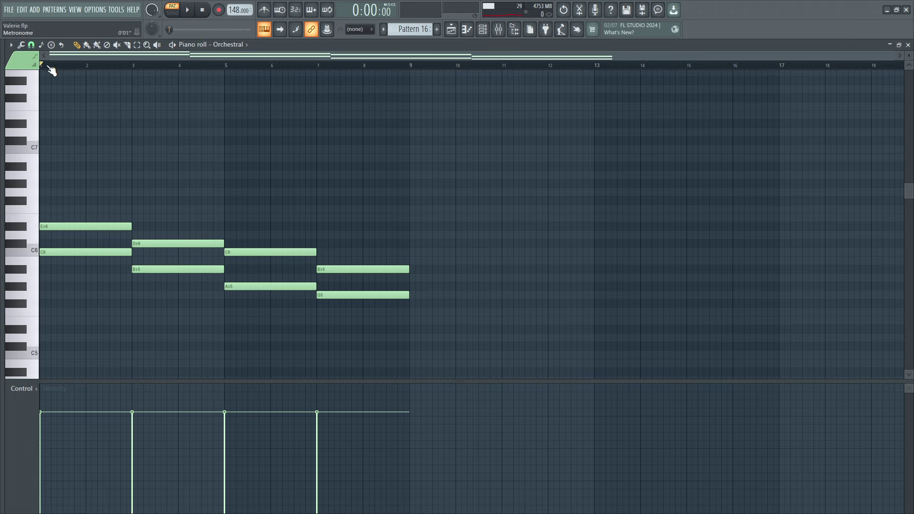
Switch to Pattern 17 in the channel rack and inspect the nes-02-00 sample.
click(483, 30)
scroll(402, 29, down, 1)
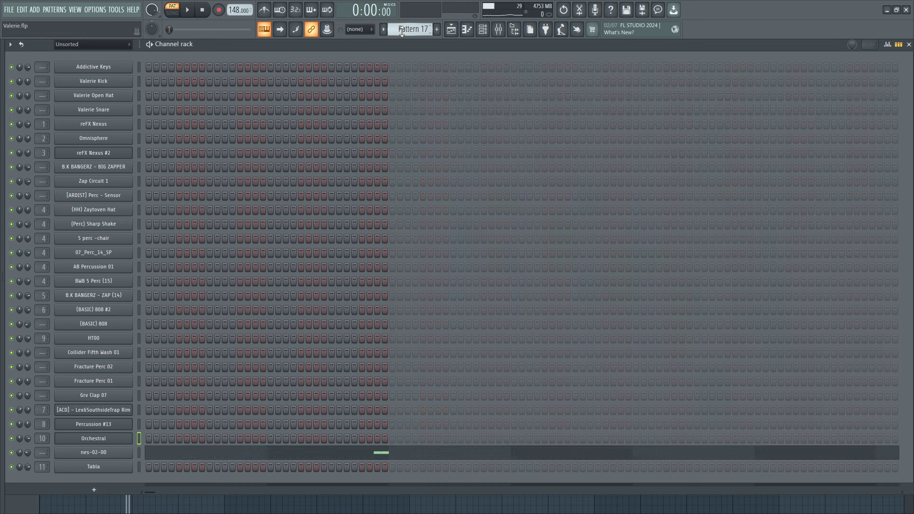
click(121, 453)
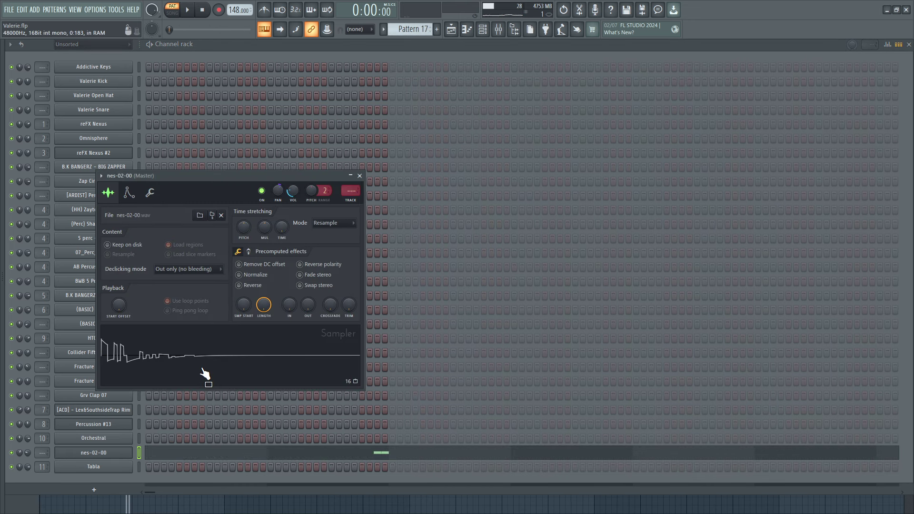
Play the nes-02-00 piano roll notes in pattern mode and within the full song.
click(207, 459)
key(space)
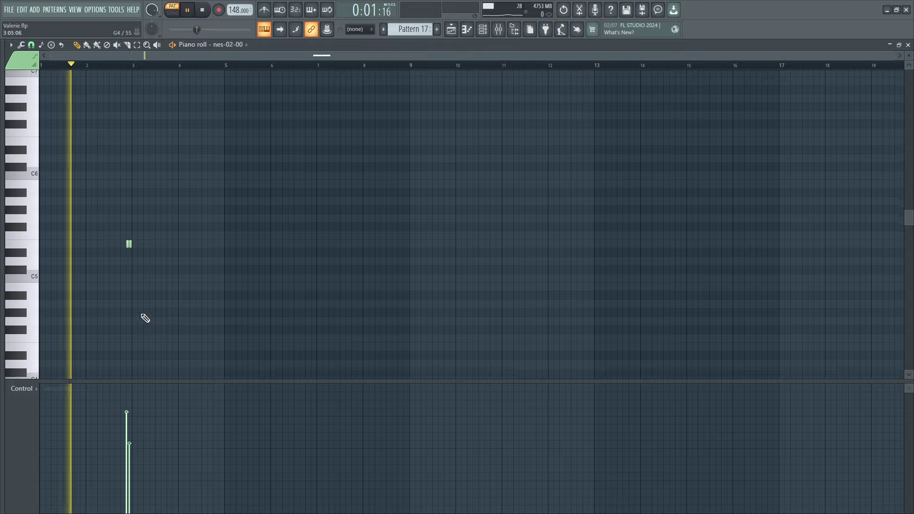
click(174, 13)
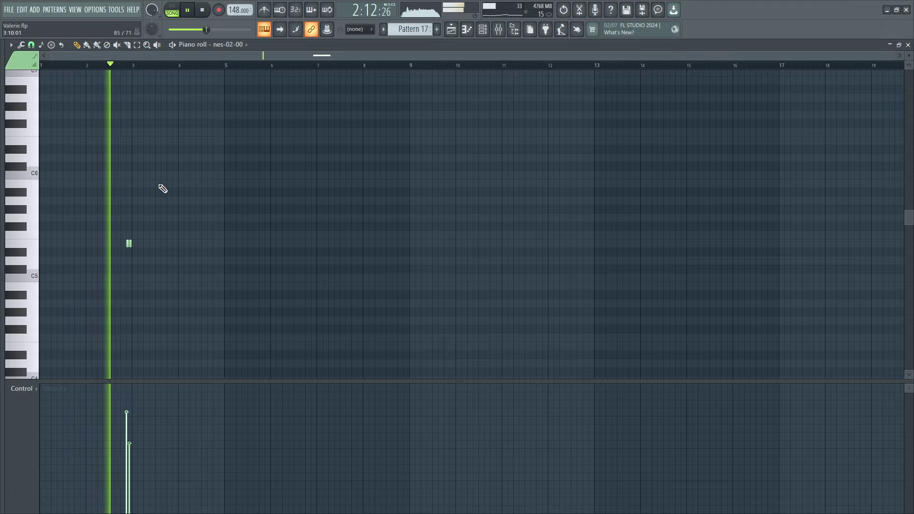
Stop the song, switch to Pattern 18, and open the Tabla instrument to inspect its settings.
click(492, 30)
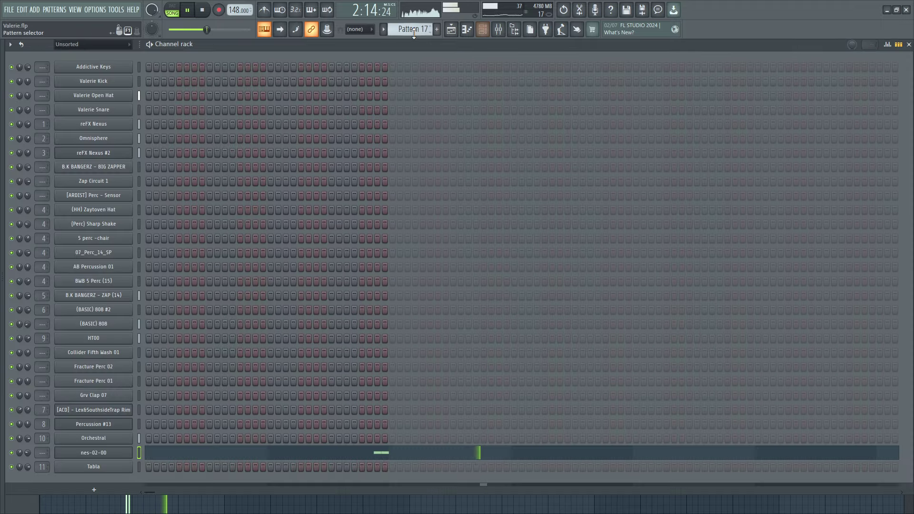
key(space)
click(114, 467)
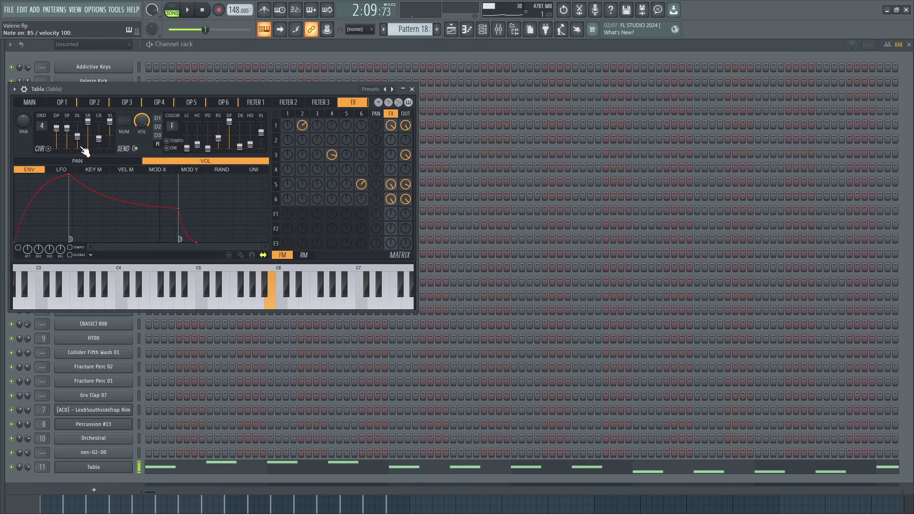
Open the Tabla notes of Pattern 18 in the piano roll and play them in pattern mode.
key(b)
click(193, 472)
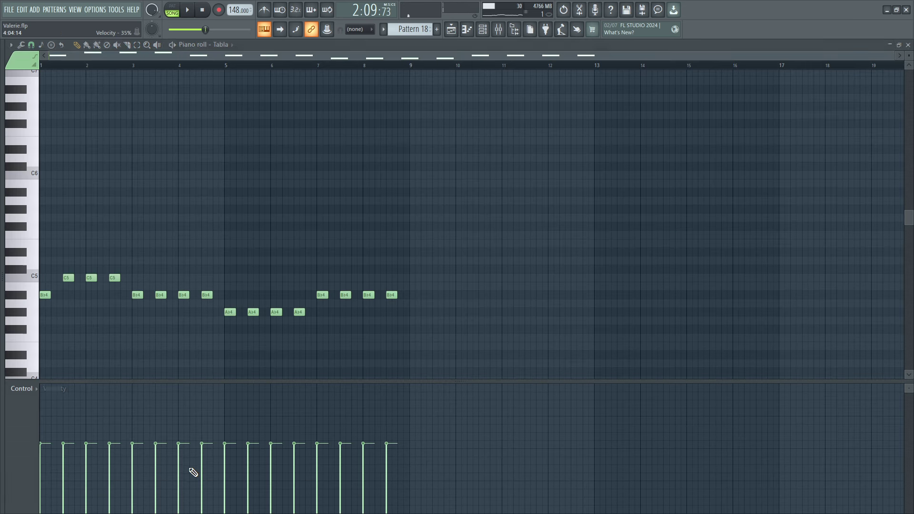
scroll(177, 335, down, 3)
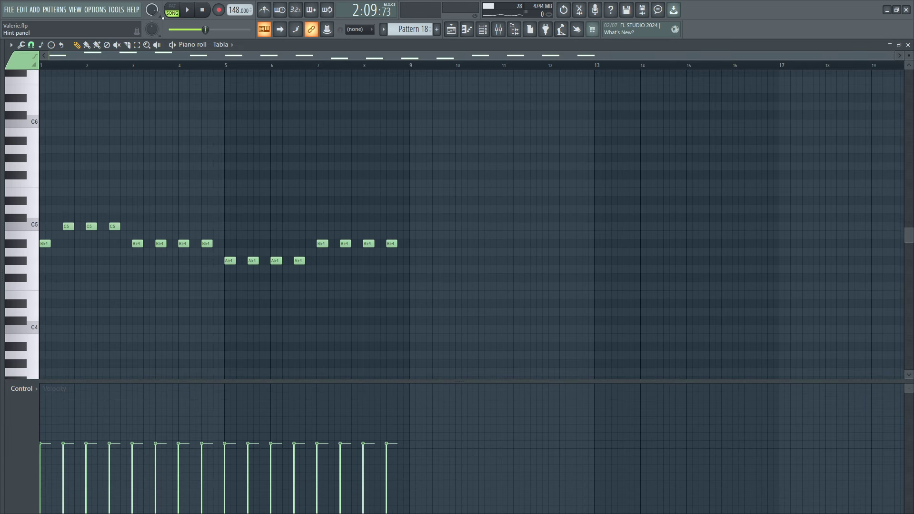
key(space)
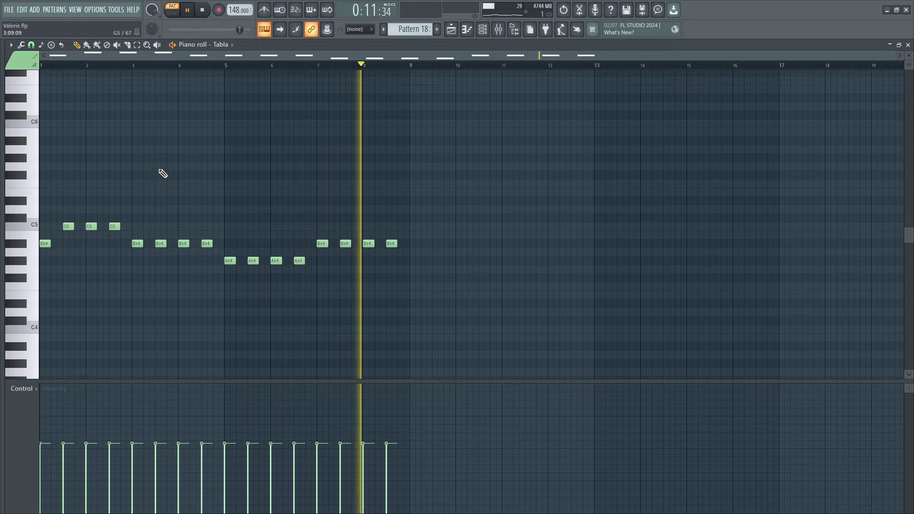
key(space)
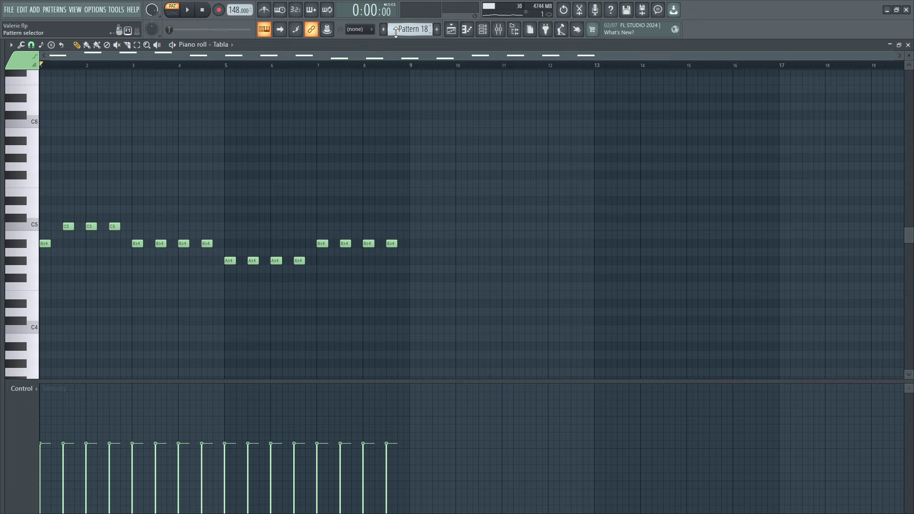
Switch to Pattern 19 and play the full arrangement in the playlist from about bar 75.
scroll(396, 32, down, 1)
click(482, 29)
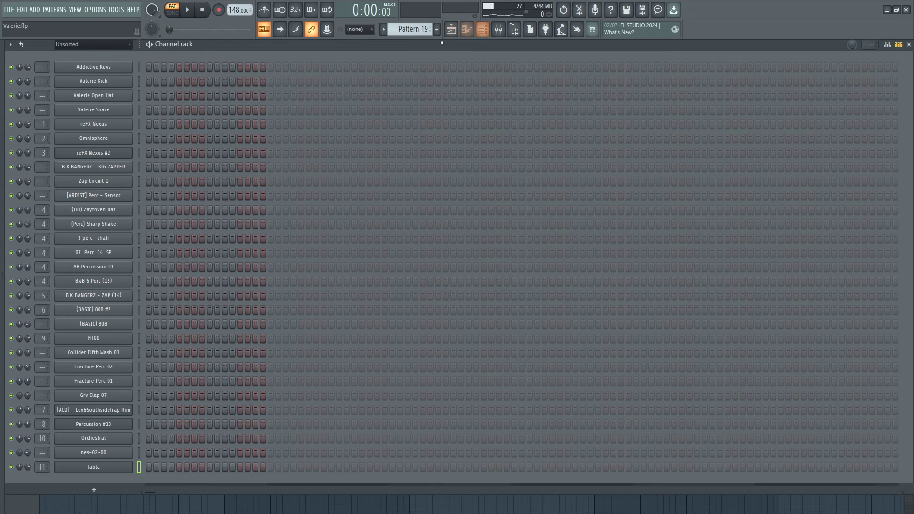
click(451, 29)
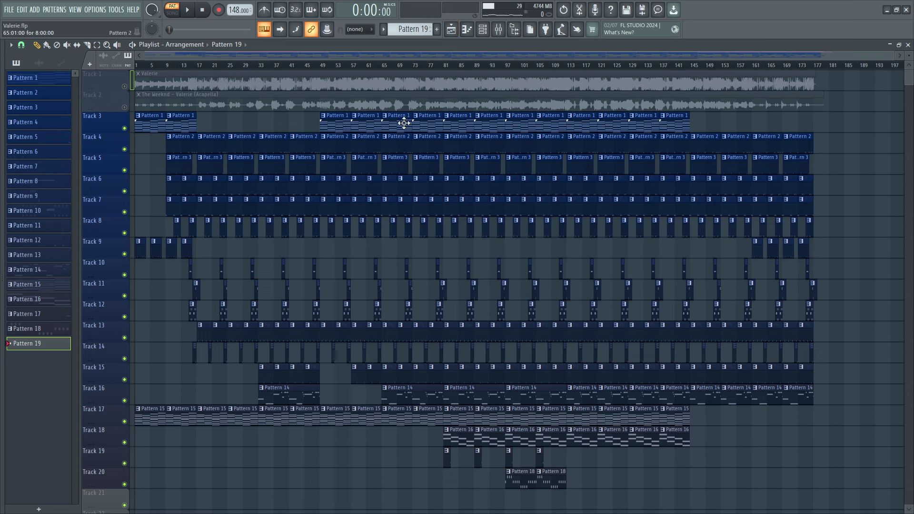
click(422, 66)
key(space)
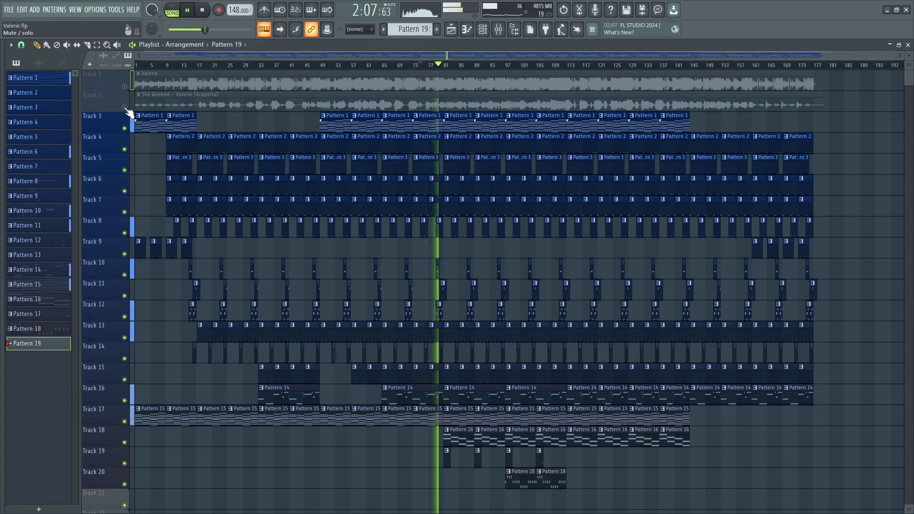
Audition the acapella on Track 2 during playback, both together with the beat and soloed.
click(125, 108)
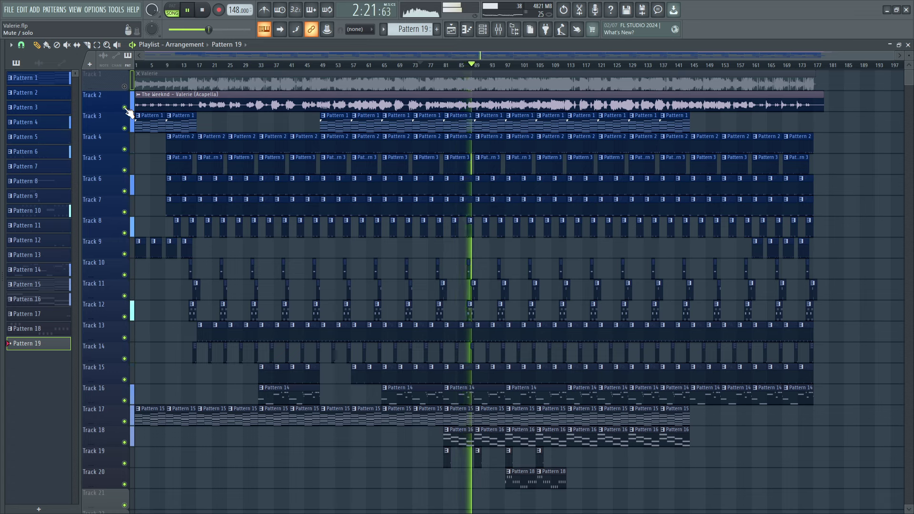
click(126, 108)
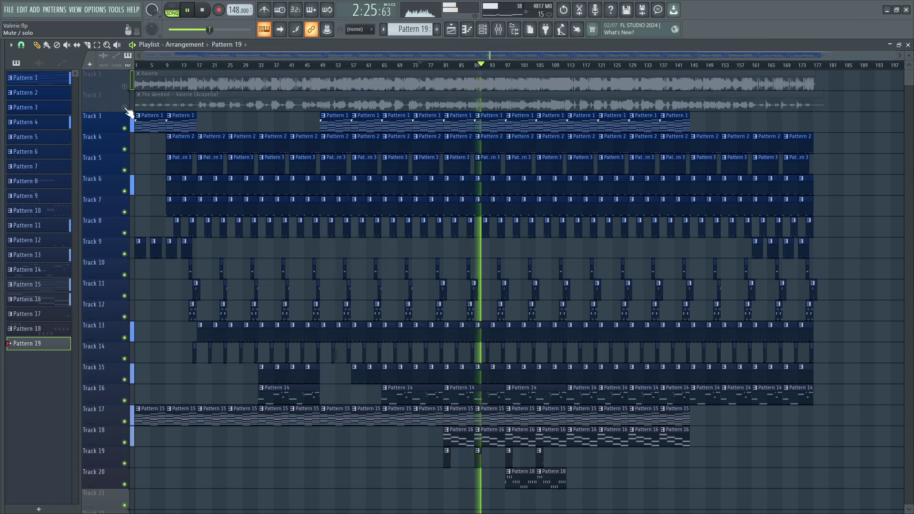
right_click(125, 108)
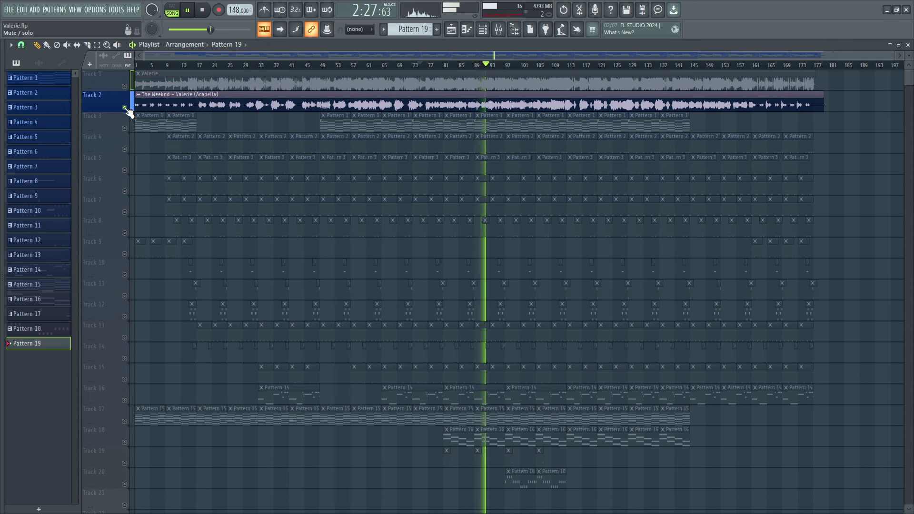
right_click(126, 108)
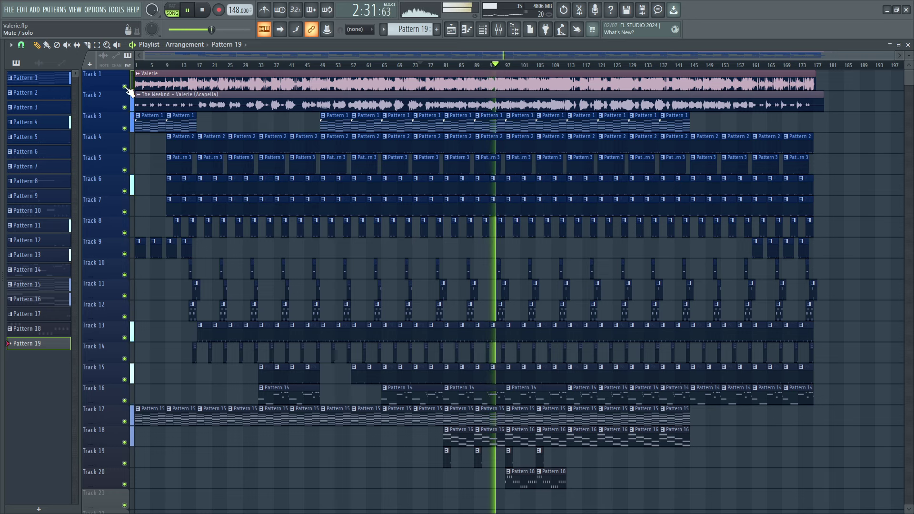
Mute the Valerie audio on Track 1 and the acapella on Track 2, and stop playback.
click(125, 87)
click(125, 108)
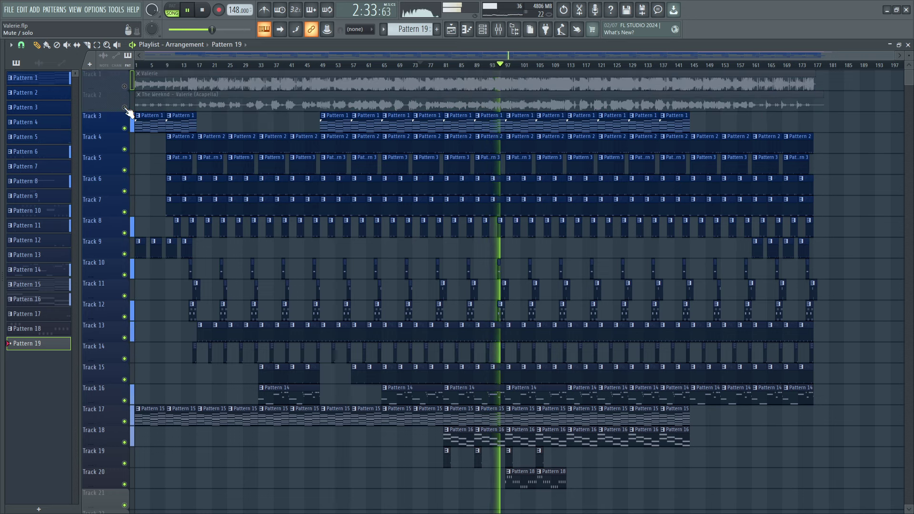
key(space)
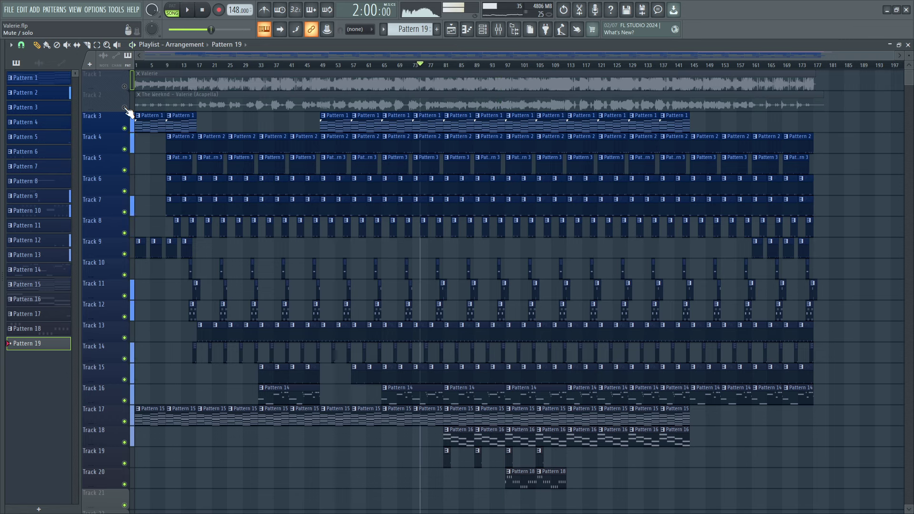